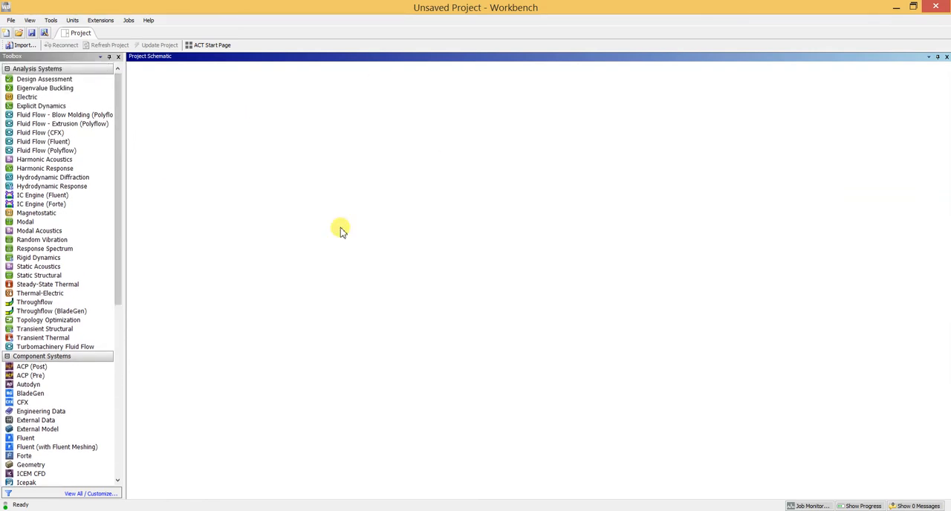
Add a Static Structural analysis system to the project schematic
{"action": "left_click", "coordinate": [95, 203]}
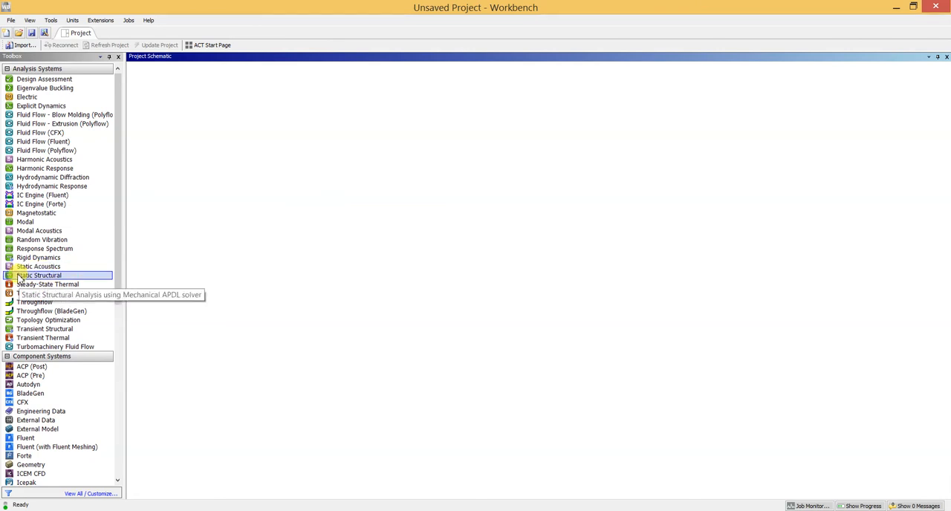
{"action": "left_click_drag", "start_coordinate": [18, 279], "coordinate": [201, 100]}
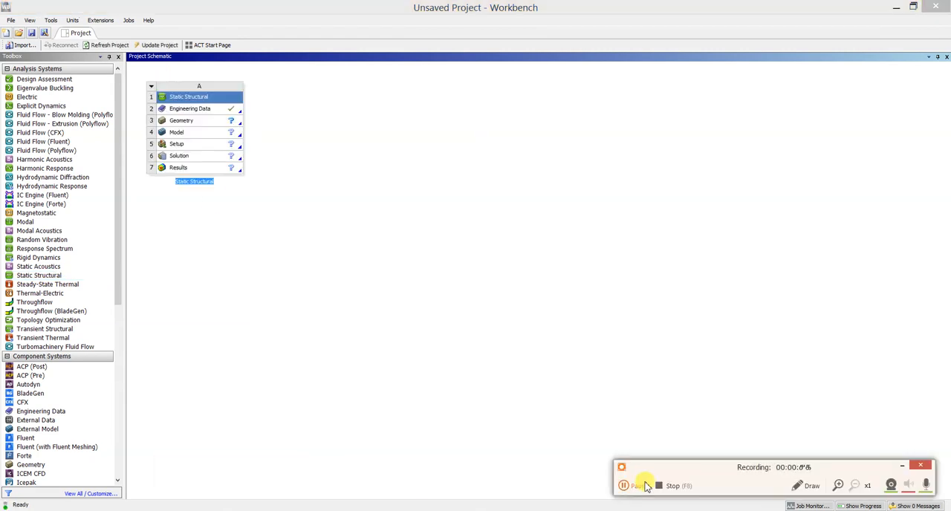
{"action": "left_click", "coordinate": [636, 487]}
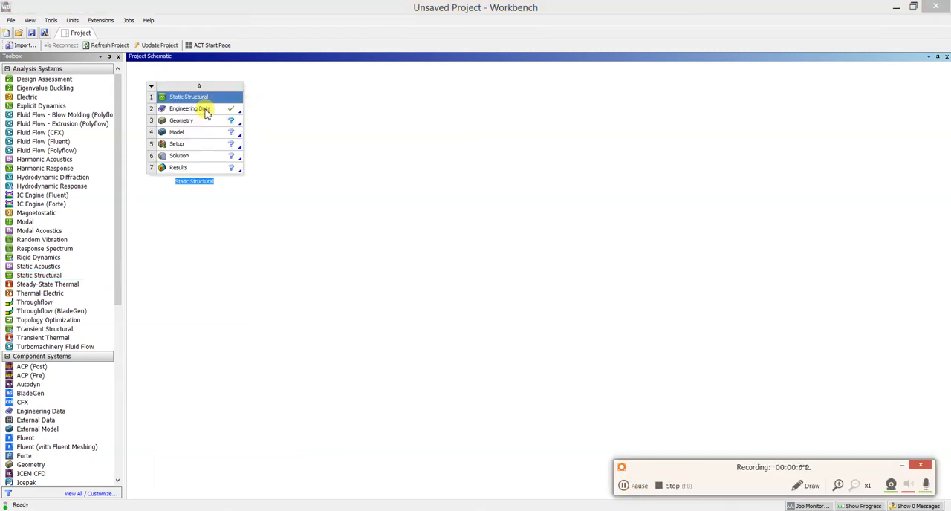
{"action": "left_click", "coordinate": [195, 100]}
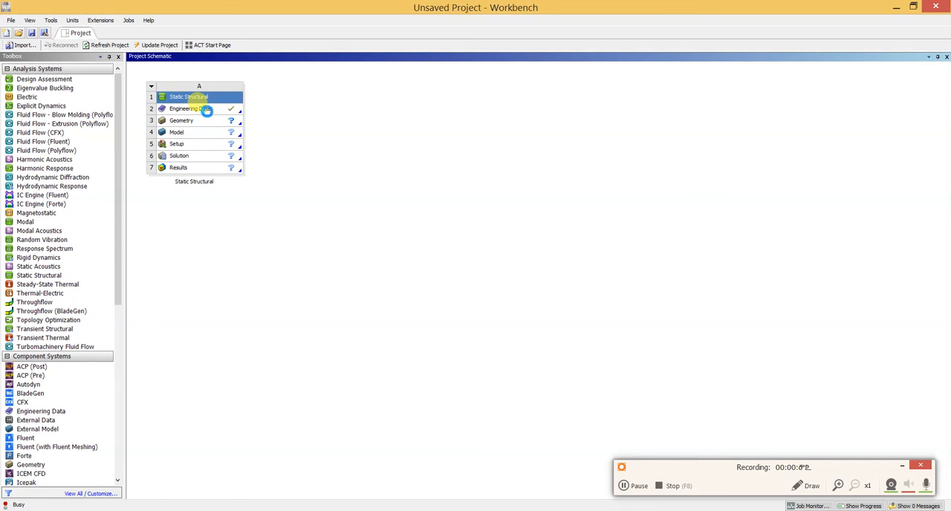
{"action": "left_click", "coordinate": [256, 135]}
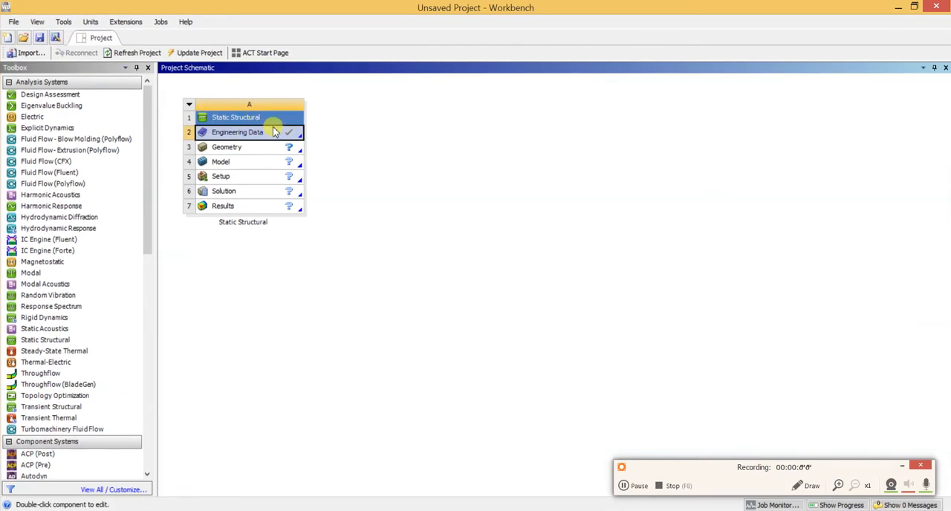
Import the SOLIDWORKS part Chair from the Desktop as the geometry of the Static Structural system
{"action": "left_click", "coordinate": [265, 148]}
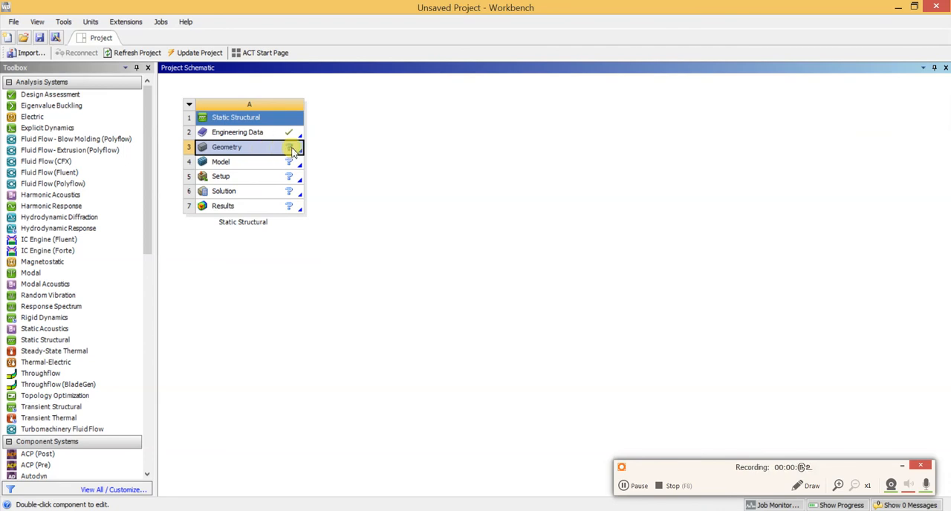
{"action": "right_click", "coordinate": [262, 148]}
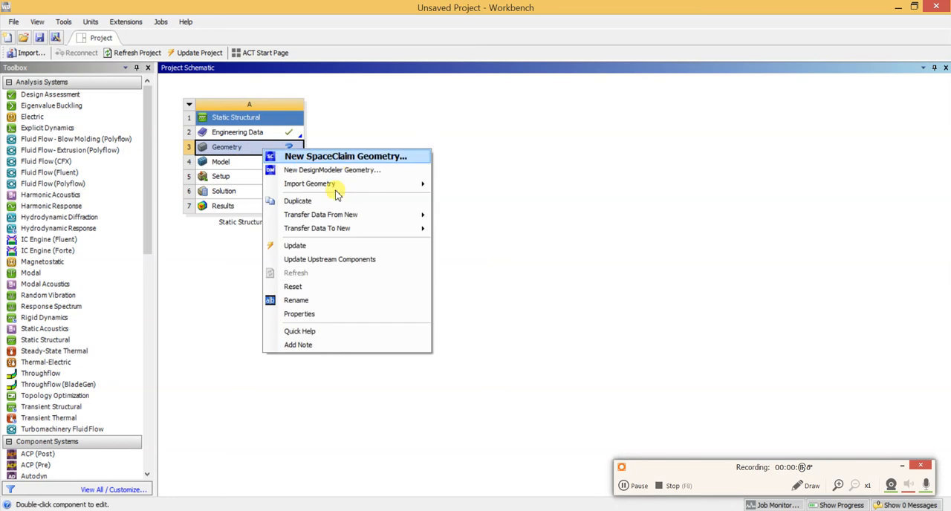
{"action": "mouse_move", "coordinate": [326, 187]}
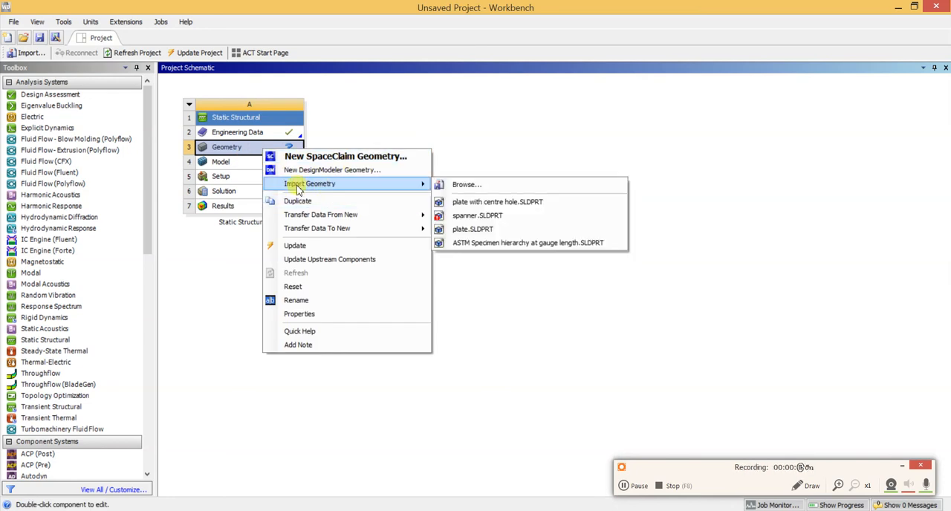
{"action": "left_click", "coordinate": [471, 188]}
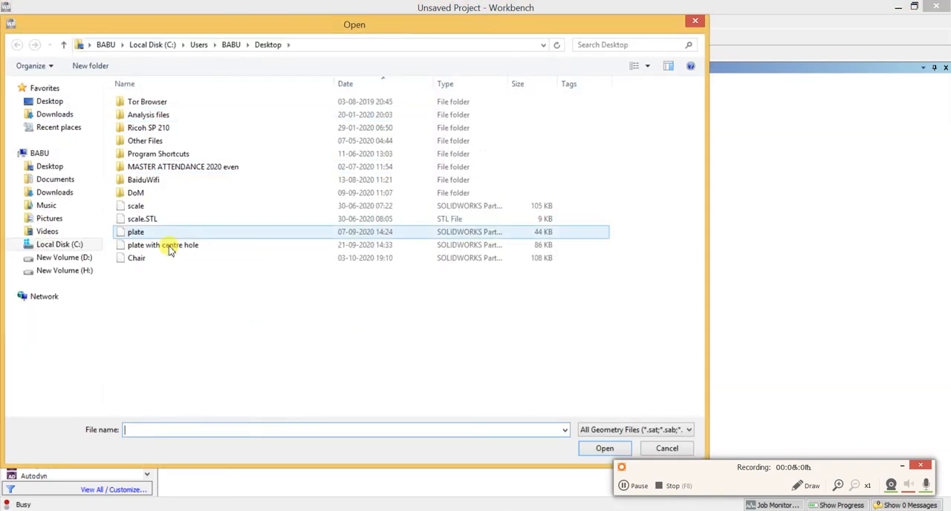
{"action": "left_click", "coordinate": [137, 259]}
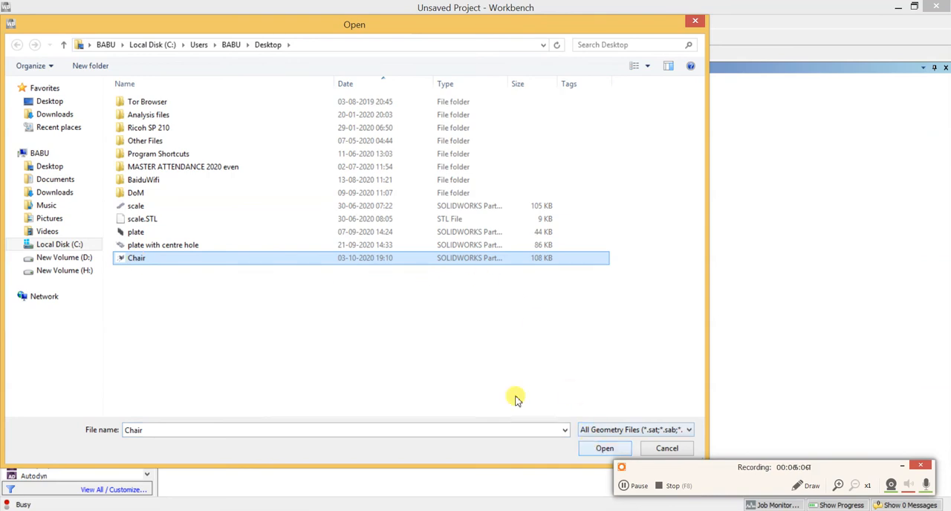
{"action": "left_click", "coordinate": [602, 449]}
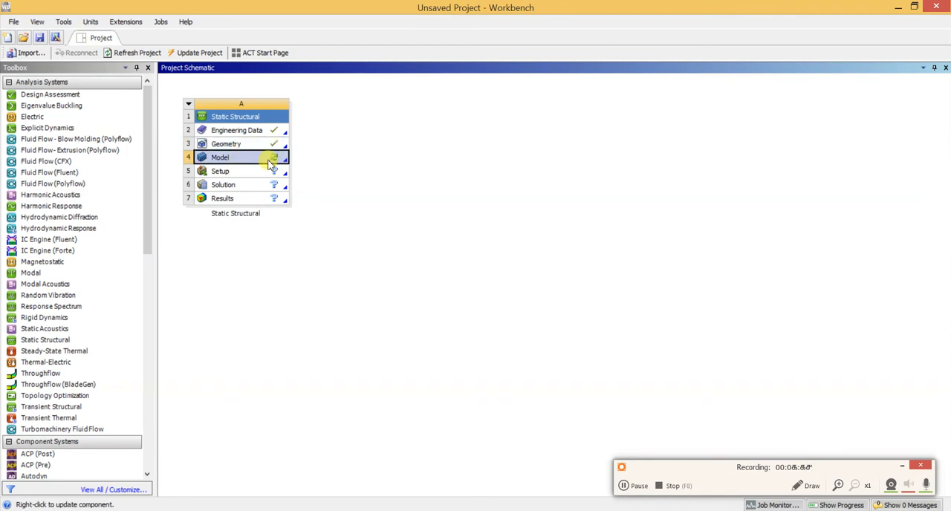
Open the Static Structural system's Model for editing in Mechanical
{"action": "right_click", "coordinate": [272, 158]}
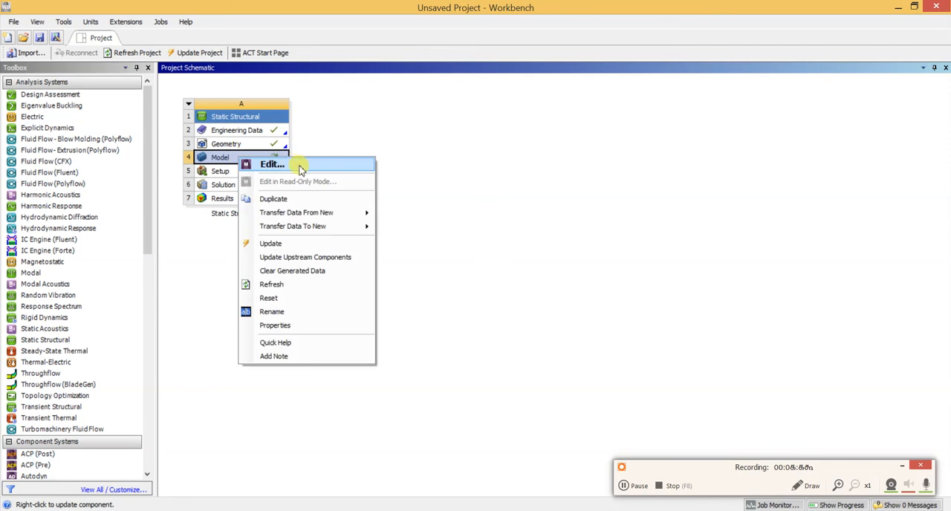
{"action": "left_click", "coordinate": [300, 165]}
{"action": "left_click", "coordinate": [627, 484]}
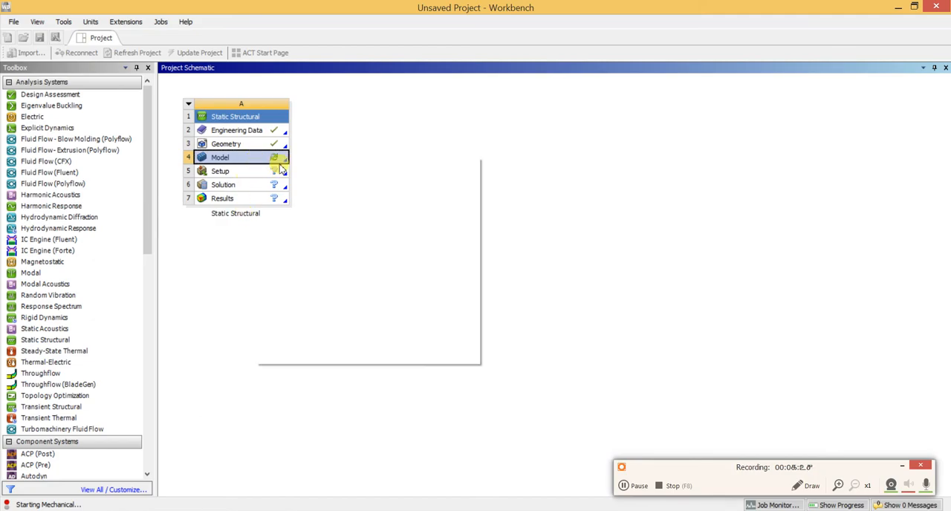
{"action": "left_click", "coordinate": [299, 166]}
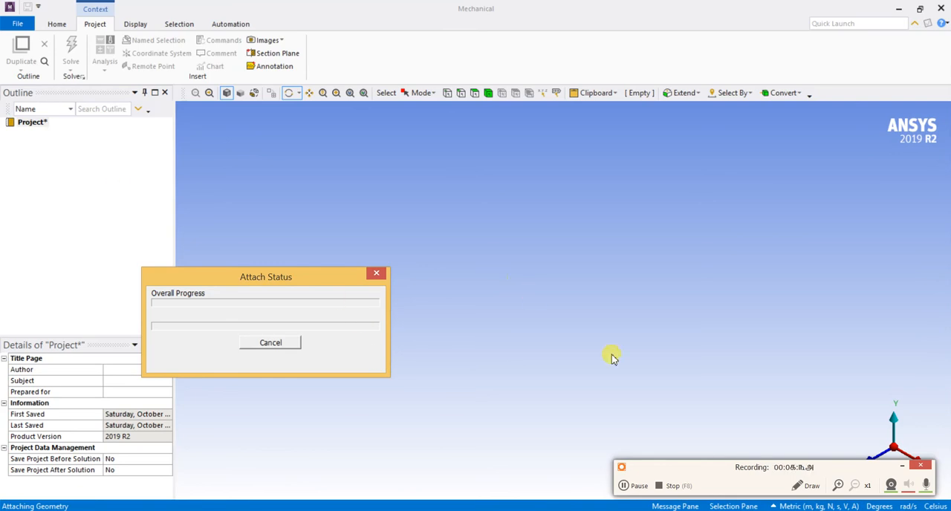
{"action": "left_click", "coordinate": [623, 487]}
{"action": "left_click", "coordinate": [622, 486]}
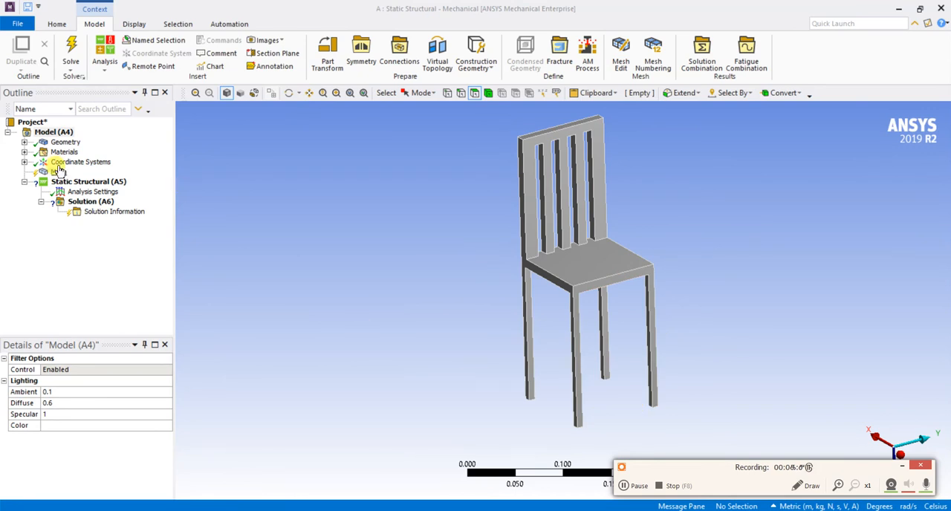
Expand the model's geometry and materials, and set the mesh sizing resolution to 7
{"action": "left_click", "coordinate": [24, 143]}
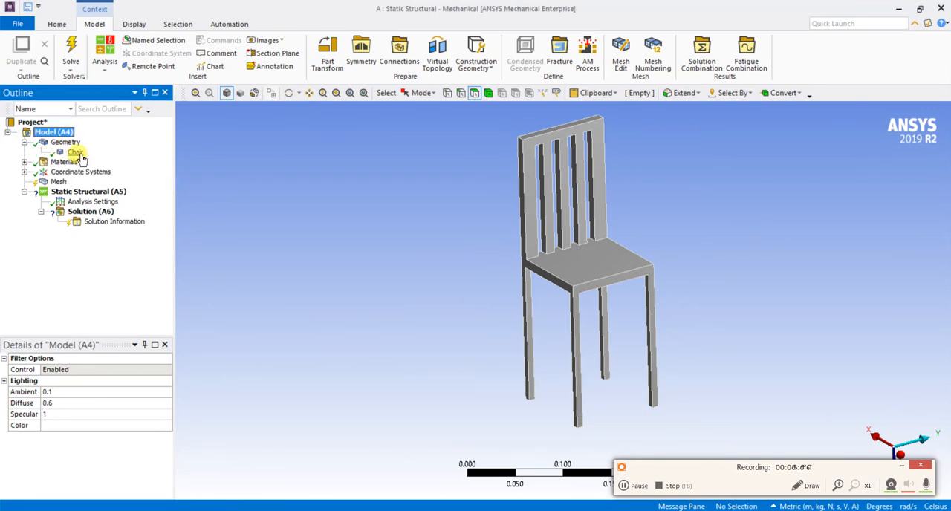
{"action": "left_click", "coordinate": [23, 162]}
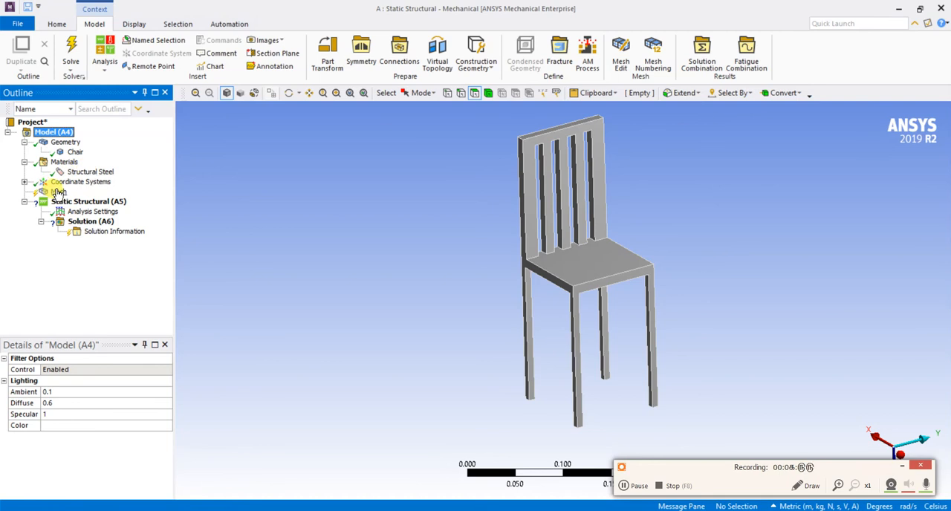
{"action": "left_click", "coordinate": [57, 193]}
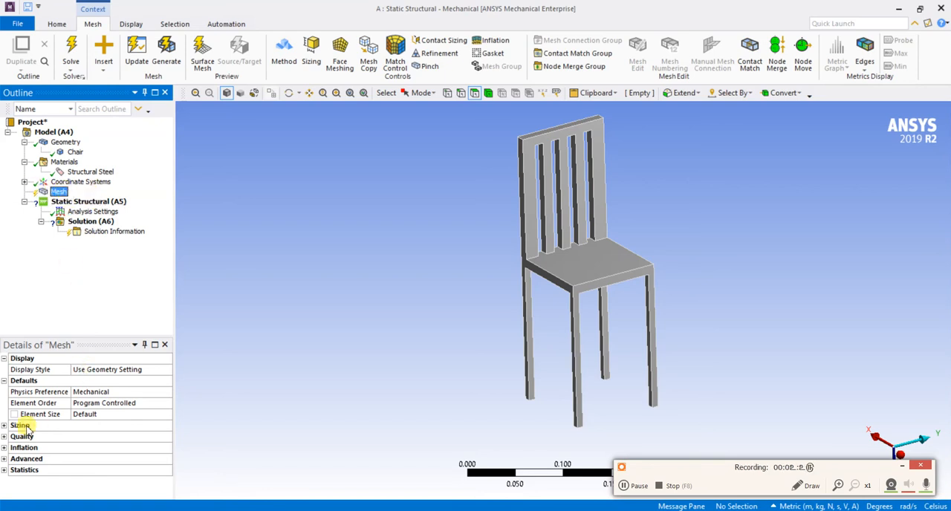
{"action": "left_click", "coordinate": [5, 426]}
{"action": "left_click_drag", "start_coordinate": [65, 336], "coordinate": [73, 274]}
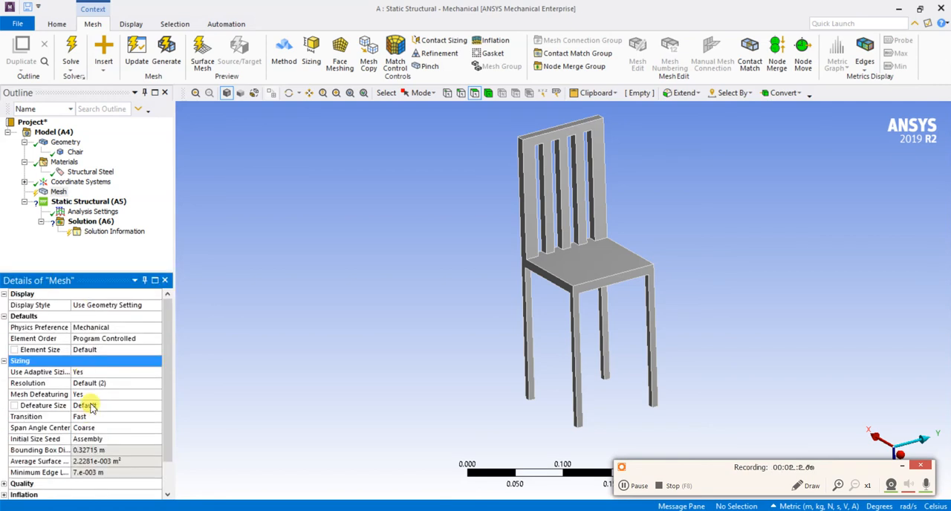
{"action": "left_click", "coordinate": [97, 384]}
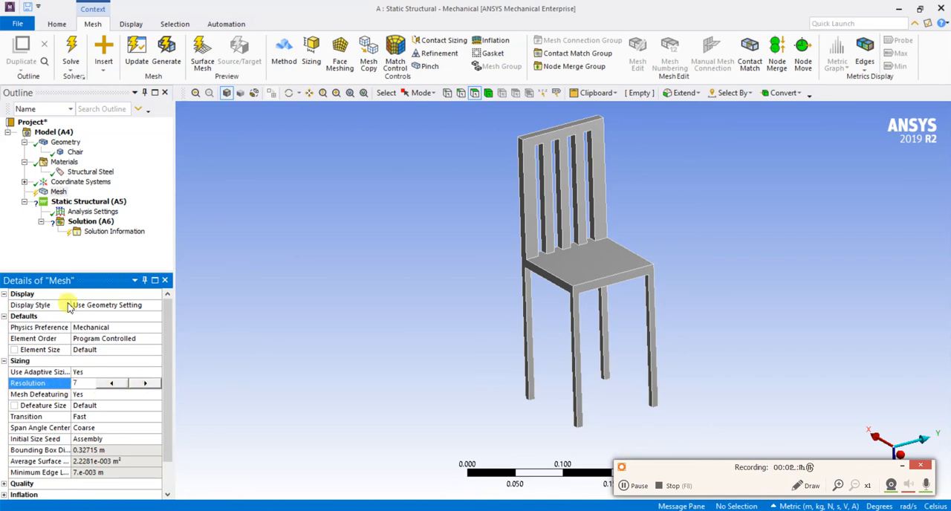
Generate the mesh for the chair with the current sizing settings
{"action": "left_click", "coordinate": [58, 193]}
{"action": "right_click", "coordinate": [59, 192]}
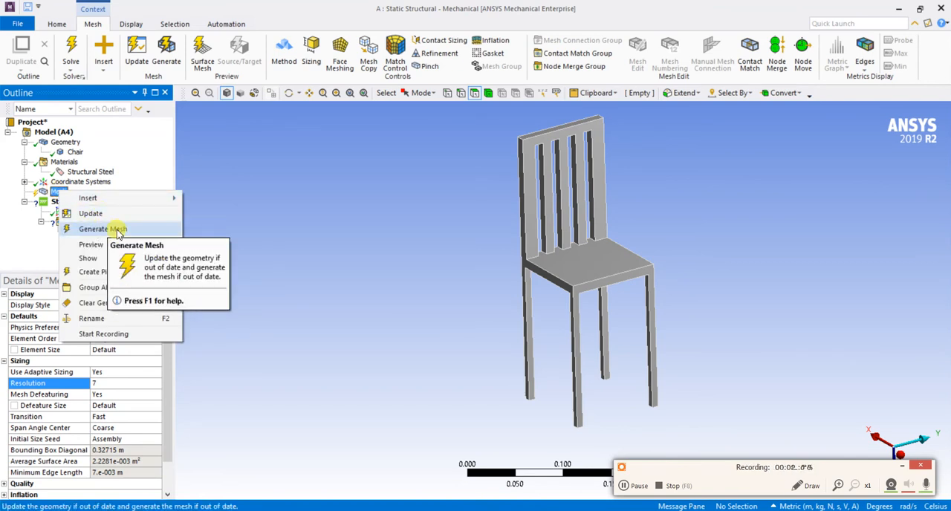
{"action": "right_click", "coordinate": [52, 195]}
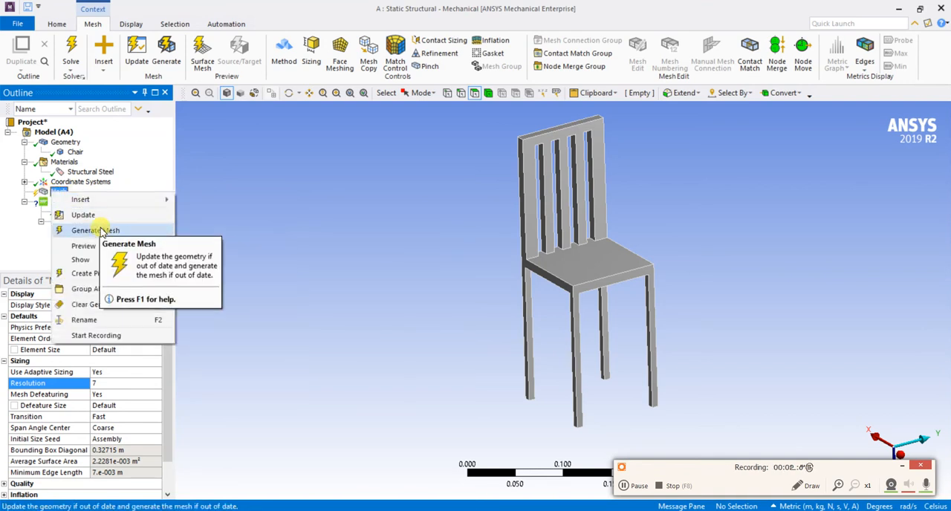
{"action": "left_click", "coordinate": [95, 231]}
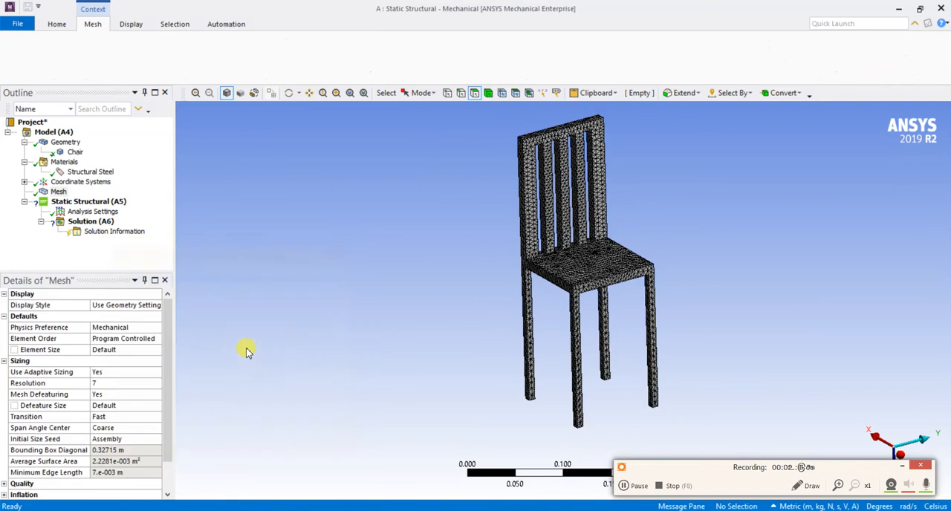
{"action": "scroll", "coordinate": [617, 249], "scroll_direction": "up", "scroll_amount": 5}
{"action": "scroll", "coordinate": [611, 230], "scroll_direction": "down", "scroll_amount": 3}
{"action": "middle_click_drag", "start_coordinate": [655, 171], "coordinate": [691, 181]}
{"action": "scroll", "coordinate": [678, 184], "scroll_direction": "down", "scroll_amount": 2}
{"action": "scroll", "coordinate": [665, 185], "scroll_direction": "down", "scroll_amount": 2}
Insert a Fixed Support into the Static Structural analysis
{"action": "left_click", "coordinate": [99, 203]}
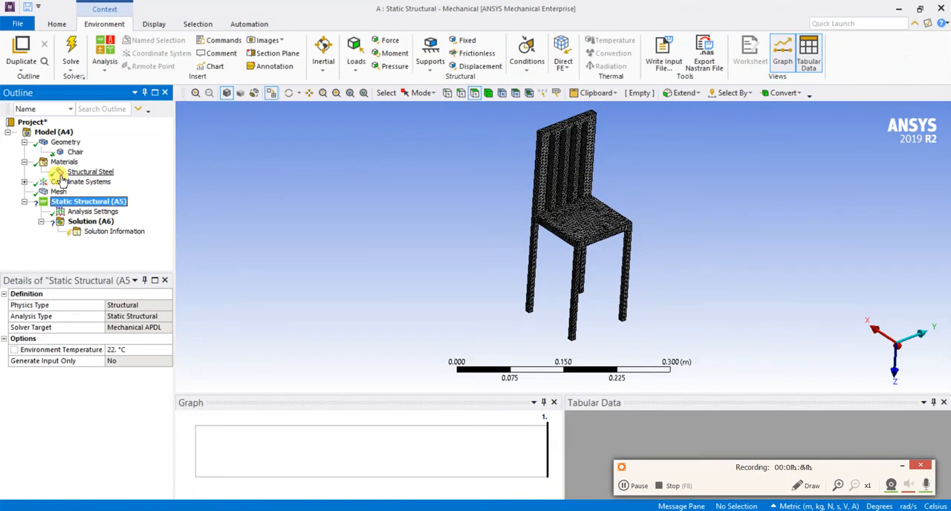
{"action": "right_click", "coordinate": [112, 202]}
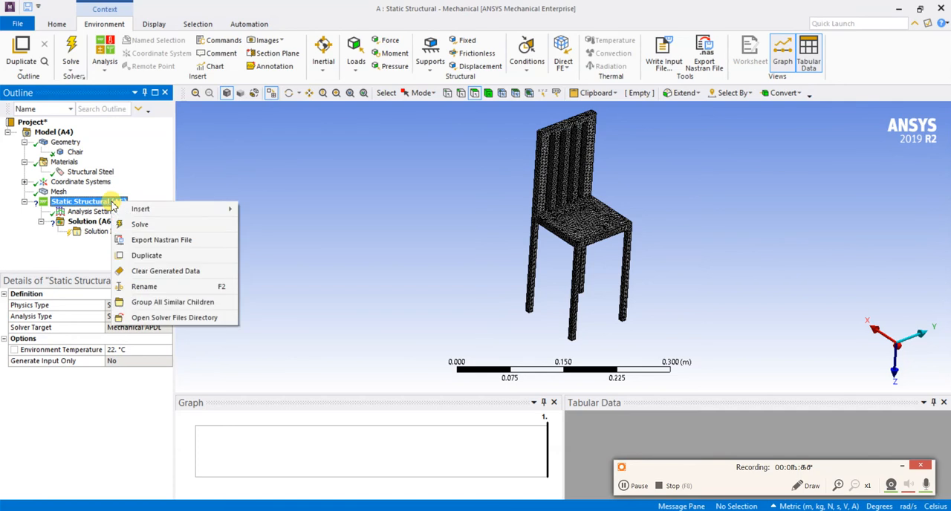
{"action": "mouse_move", "coordinate": [186, 210]}
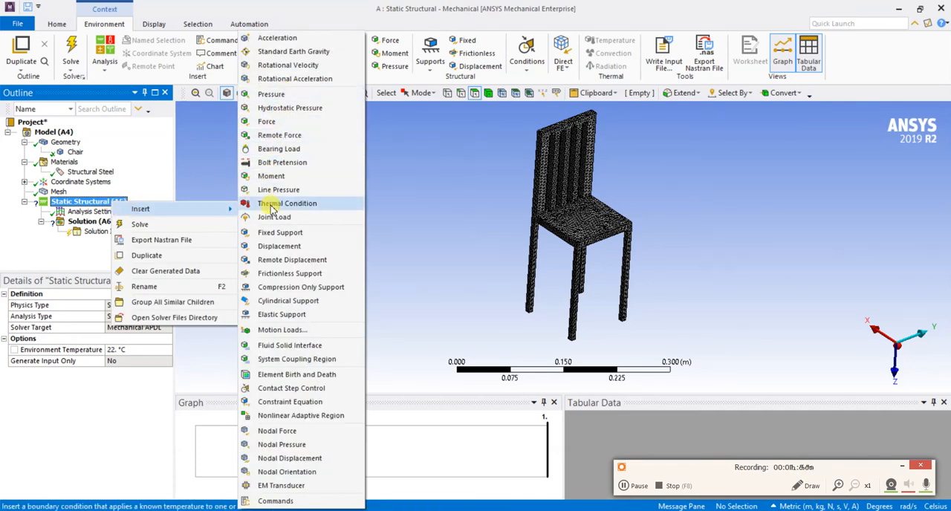
{"action": "left_click", "coordinate": [278, 232]}
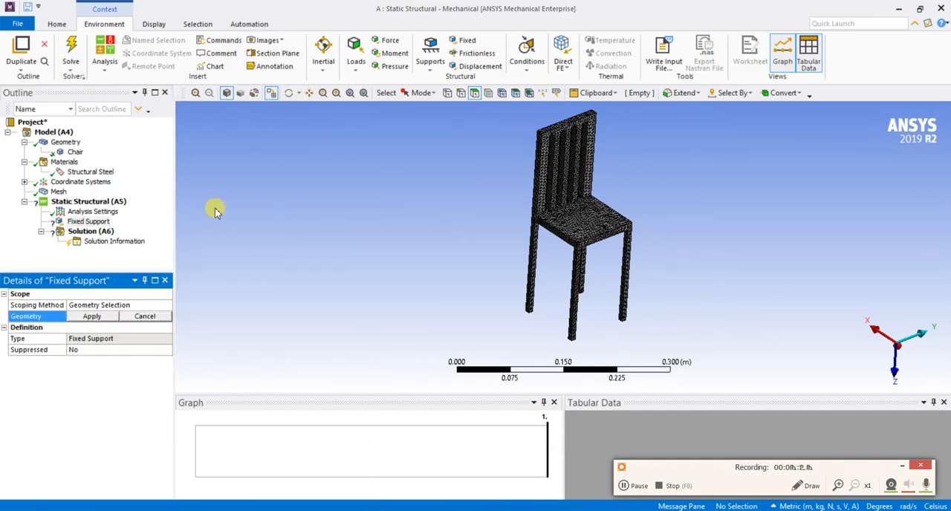
Insert two separate Force loads into the Static Structural analysis
{"action": "left_click", "coordinate": [84, 201]}
{"action": "right_click", "coordinate": [105, 201]}
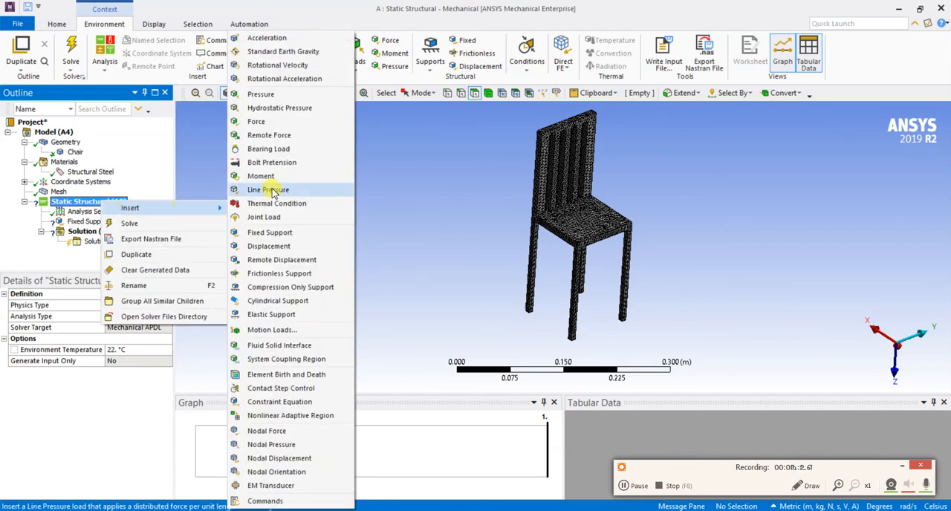
{"action": "left_click", "coordinate": [256, 121]}
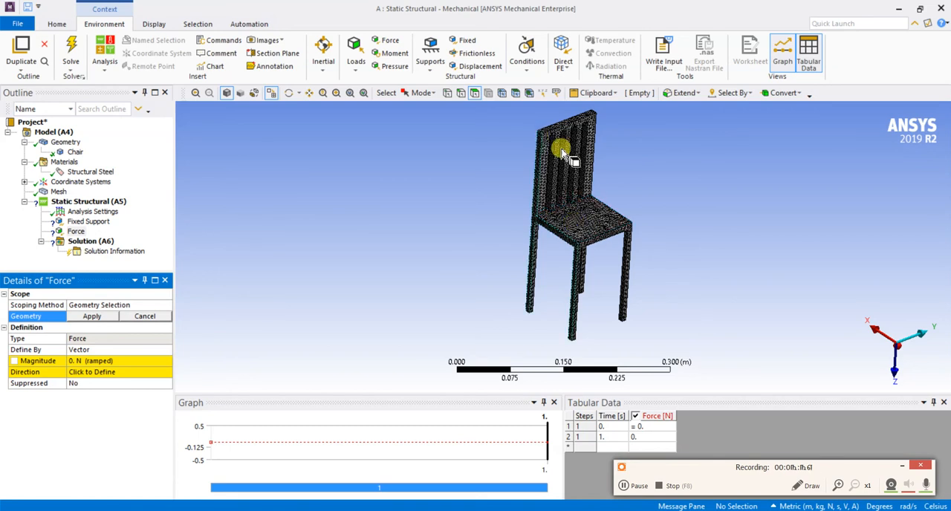
{"action": "right_click", "coordinate": [84, 202]}
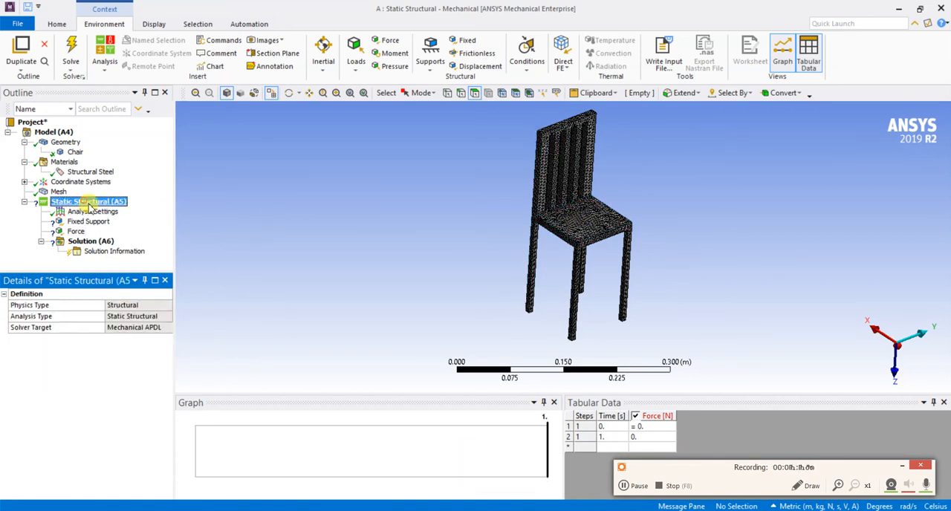
{"action": "mouse_move", "coordinate": [113, 208]}
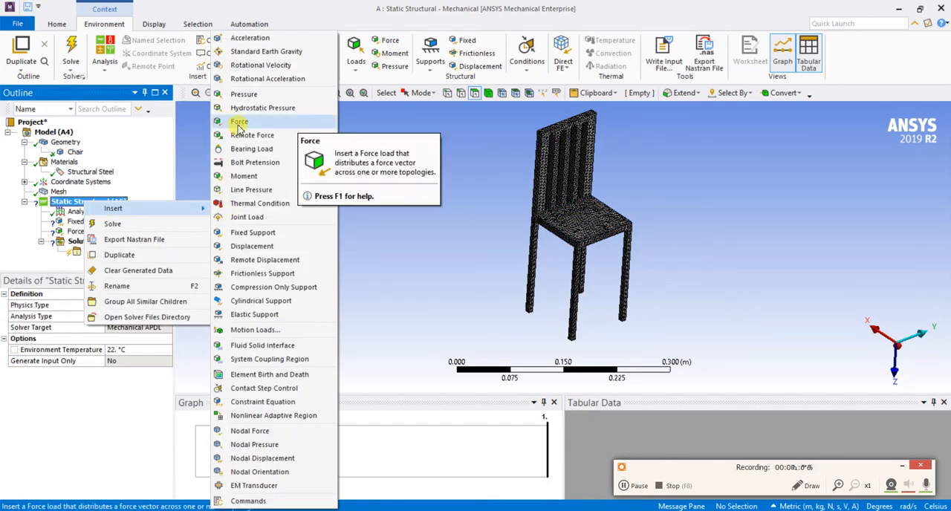
{"action": "left_click", "coordinate": [237, 121]}
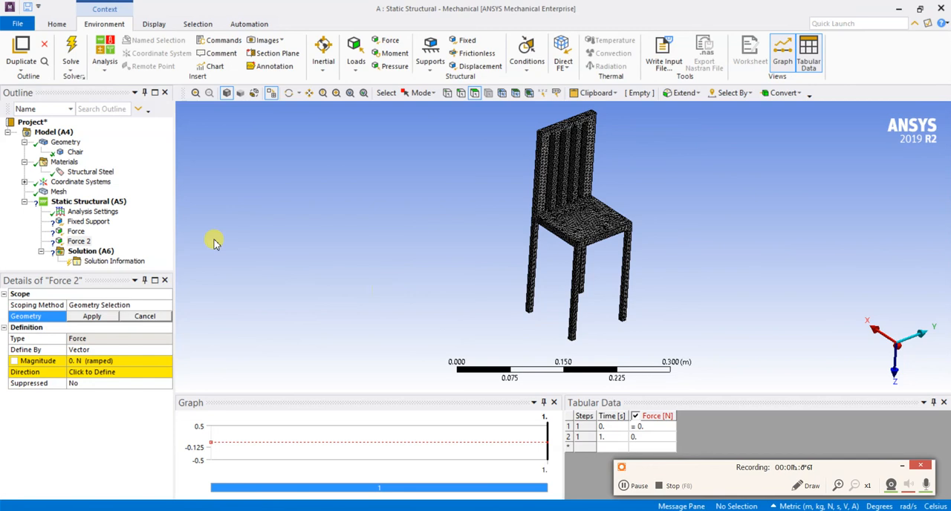
Scope the Fixed Support to the bottom end faces of all four chair legs
{"action": "left_click", "coordinate": [89, 221]}
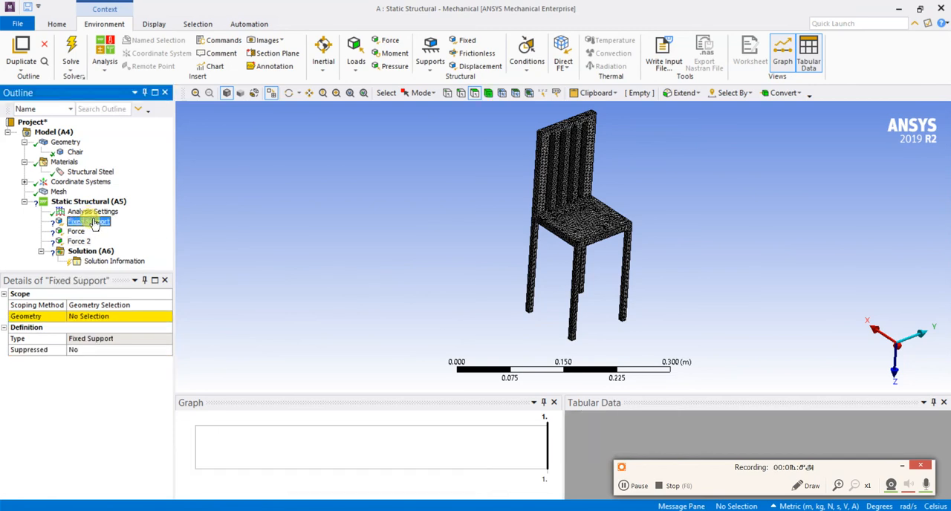
{"action": "left_click", "coordinate": [418, 294]}
{"action": "scroll", "coordinate": [418, 295], "scroll_direction": "up", "scroll_amount": 2}
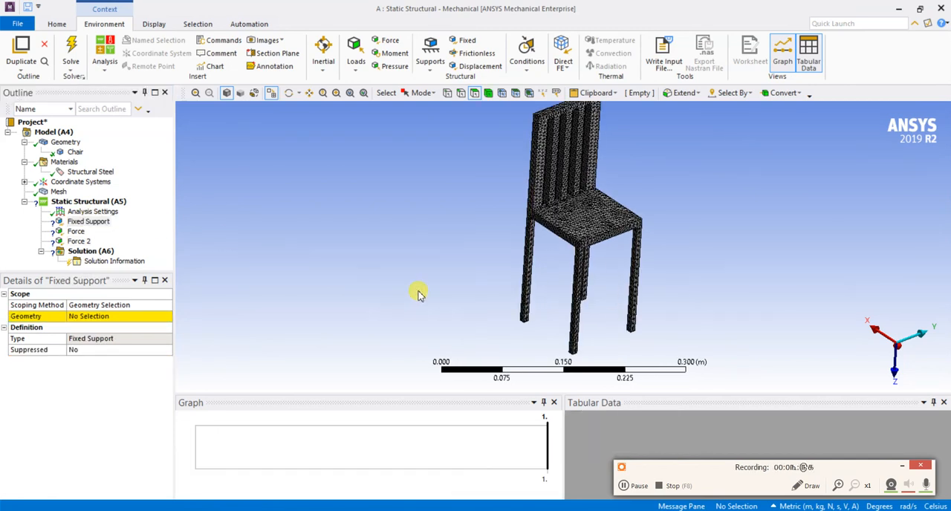
{"action": "scroll", "coordinate": [471, 320], "scroll_direction": "down", "scroll_amount": 1}
{"action": "middle_click_drag", "start_coordinate": [480, 314], "coordinate": [493, 204]}
{"action": "scroll", "coordinate": [495, 192], "scroll_direction": "up", "scroll_amount": 5}
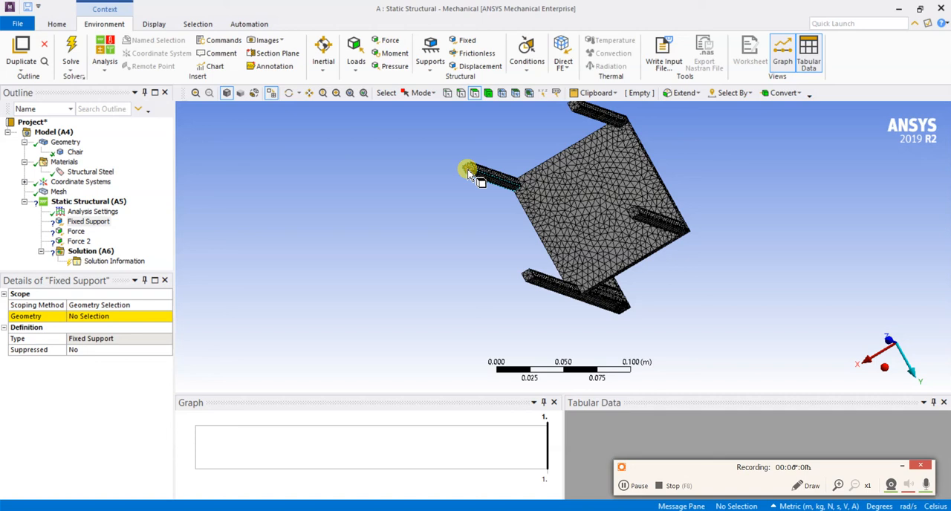
{"action": "left_click", "coordinate": [468, 173]}
{"action": "scroll", "coordinate": [585, 128], "scroll_direction": "up", "scroll_amount": 1}
{"action": "scroll", "coordinate": [585, 128], "scroll_direction": "down", "scroll_amount": 2}
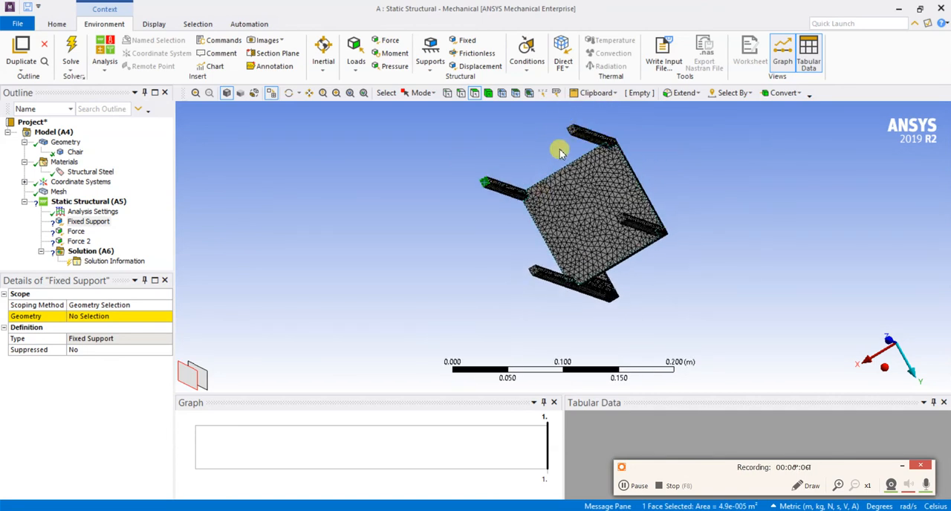
{"action": "left_click", "coordinate": [573, 132], "text": "ctrl"}
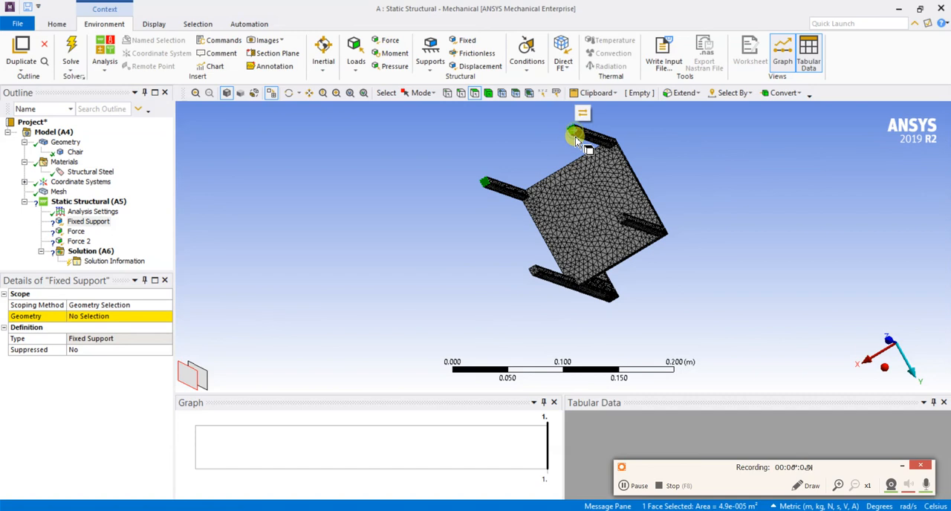
{"action": "left_click", "coordinate": [623, 222], "text": "ctrl"}
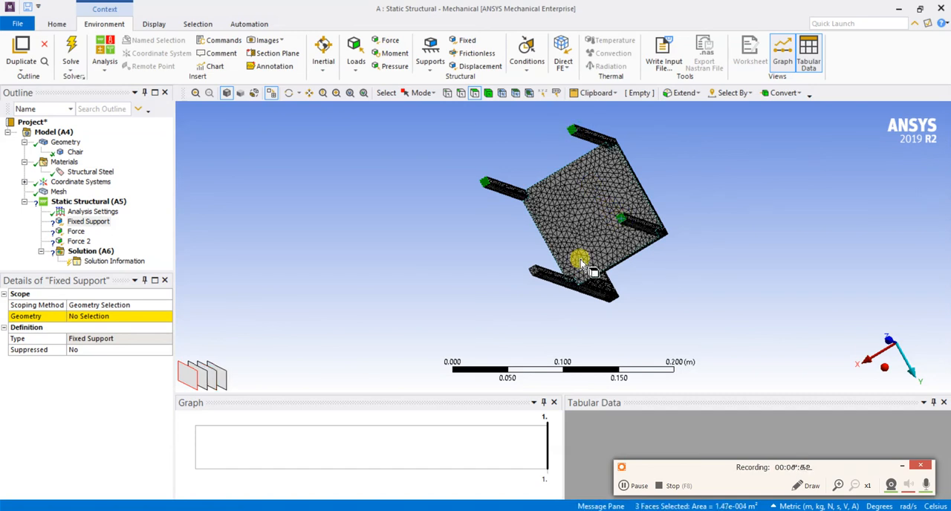
{"action": "left_click", "coordinate": [535, 272], "text": "ctrl"}
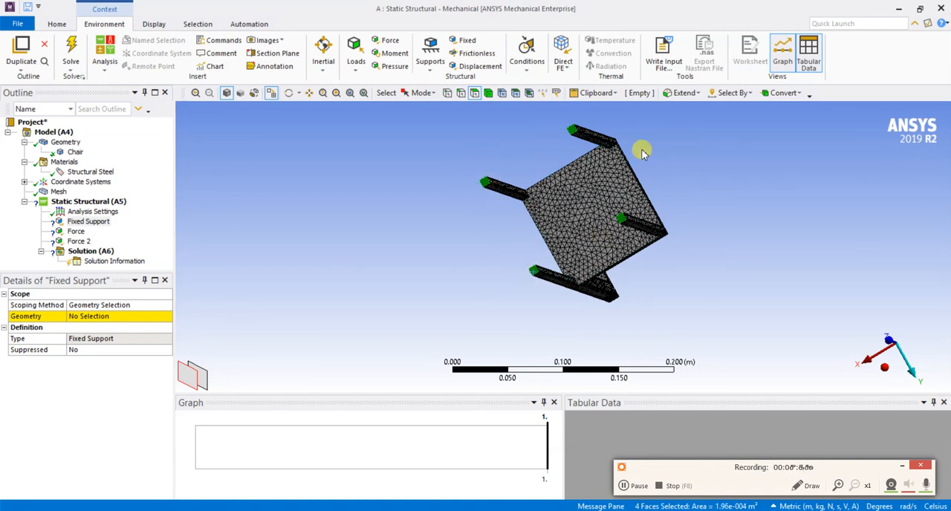
{"action": "left_click", "coordinate": [94, 318]}
{"action": "left_click", "coordinate": [94, 317]}
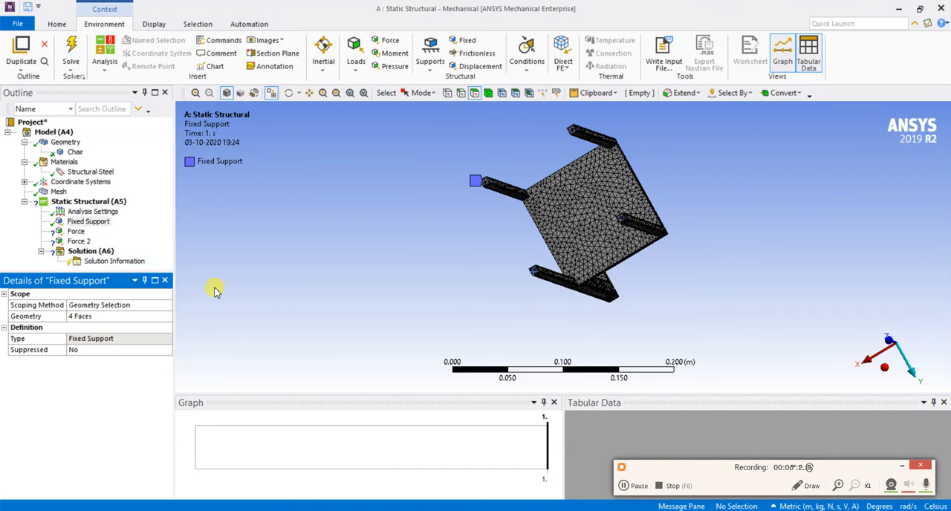
Select the top face of the chair's seat for the first Force load
{"action": "left_click", "coordinate": [76, 232]}
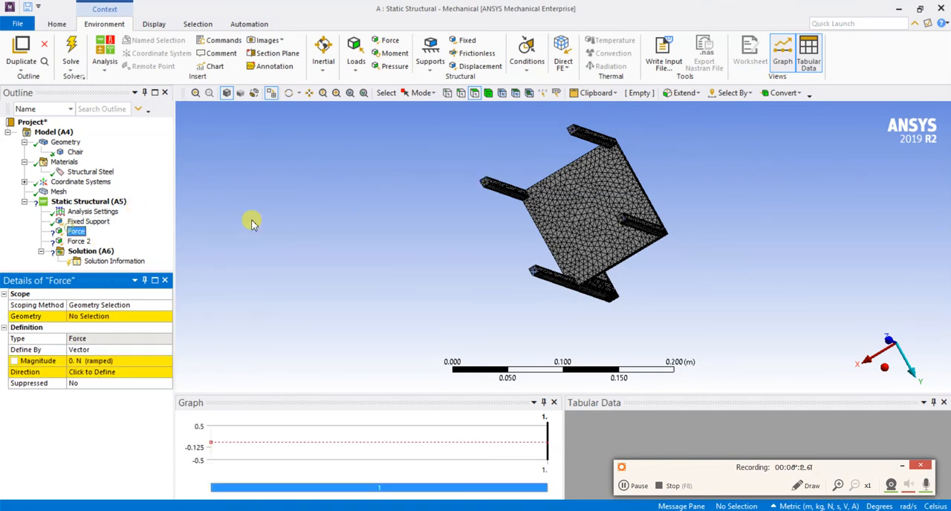
{"action": "scroll", "coordinate": [339, 184], "scroll_direction": "down", "scroll_amount": 2}
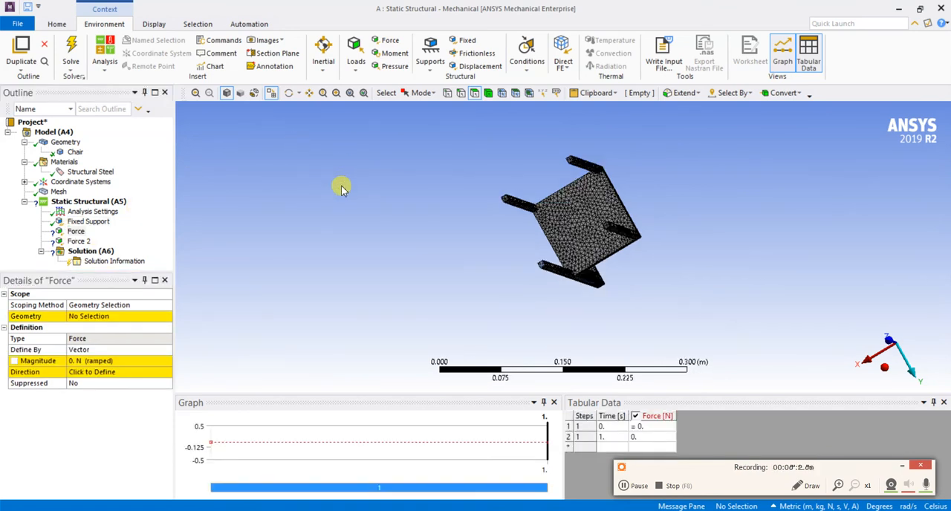
{"action": "middle_click_drag", "start_coordinate": [344, 176], "coordinate": [262, 257]}
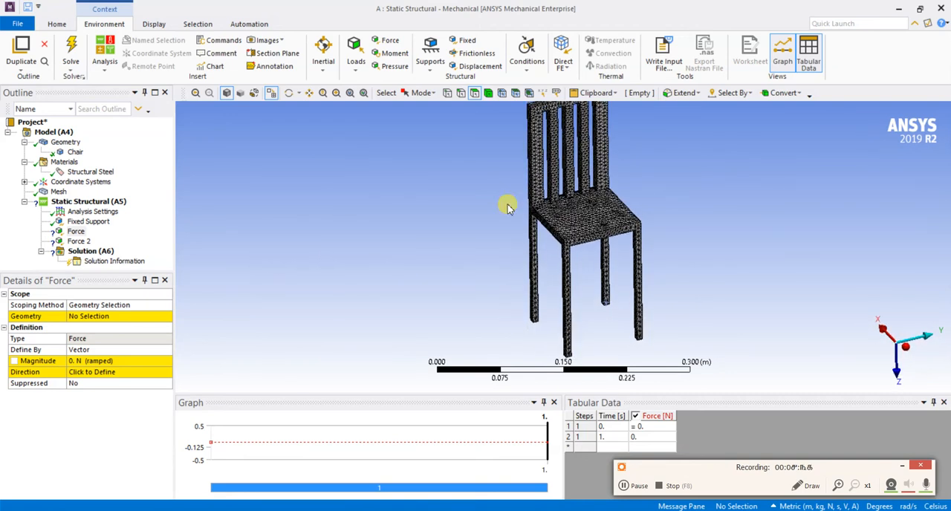
{"action": "left_click", "coordinate": [583, 219]}
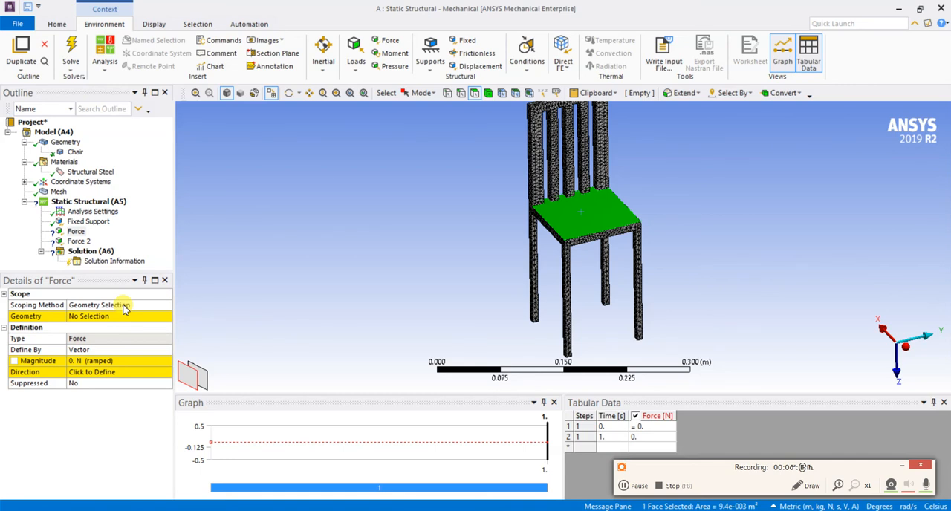
Switch to the Windows Calculator to multiply 100 by 9.81 and close it when done
{"action": "key", "text": "super+r"}
{"action": "type", "text": "calc"}
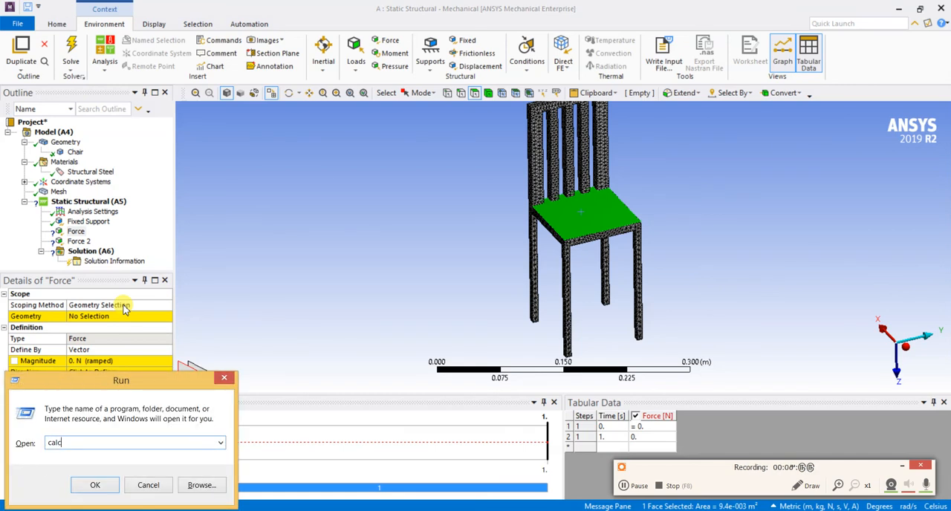
{"action": "key", "text": "Return"}
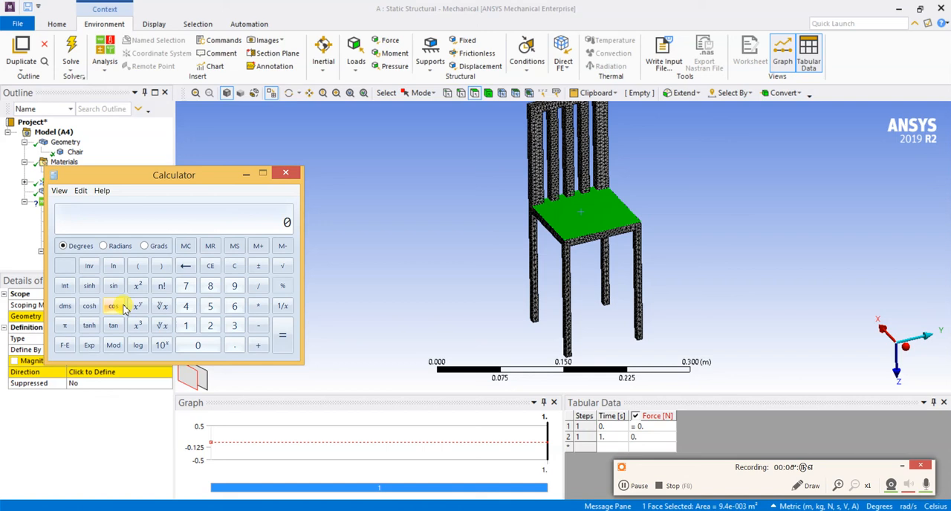
{"action": "type", "text": "100 * "}
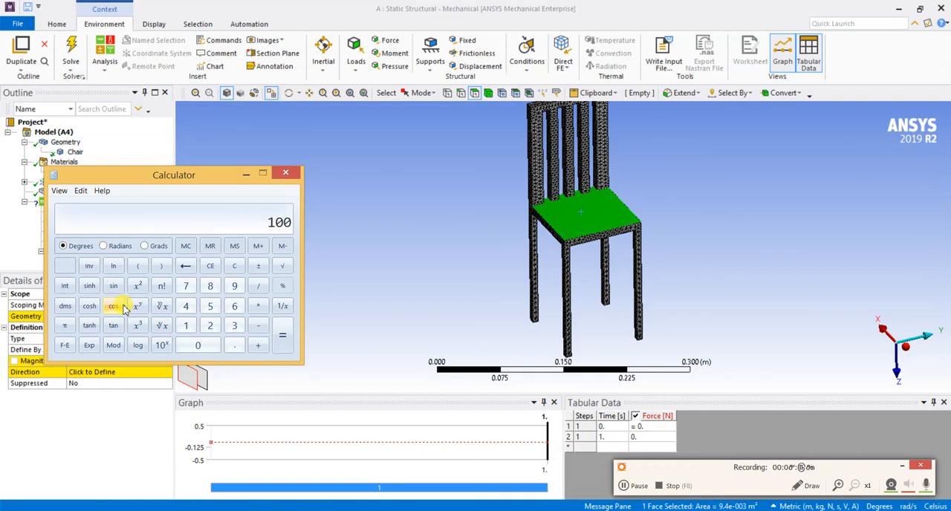
{"action": "type", "text": "9"}
{"action": "type", "text": ".81"}
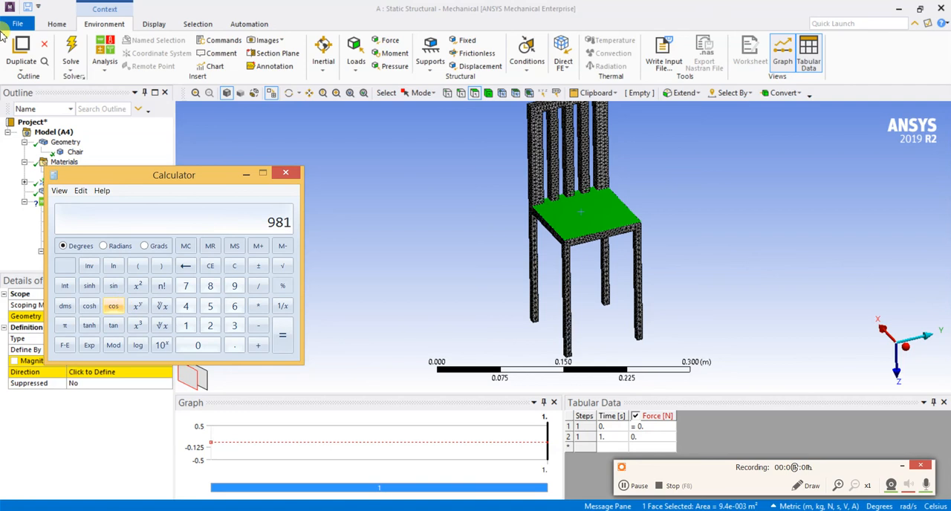
{"action": "left_click", "coordinate": [285, 173]}
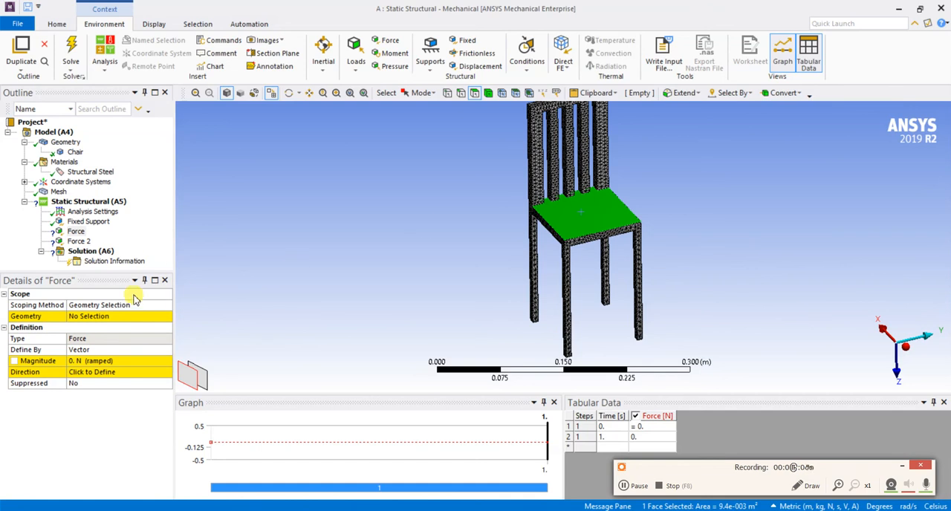
Apply the selected seat face as the first Force's geometry and define that force by Components
{"action": "left_click", "coordinate": [90, 315]}
{"action": "left_click", "coordinate": [89, 318]}
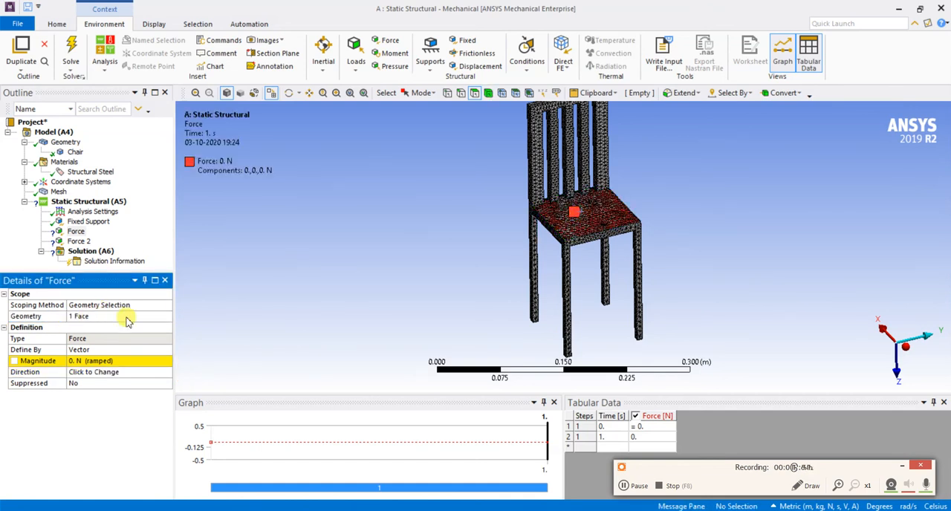
{"action": "left_click", "coordinate": [108, 349]}
{"action": "left_click", "coordinate": [168, 350]}
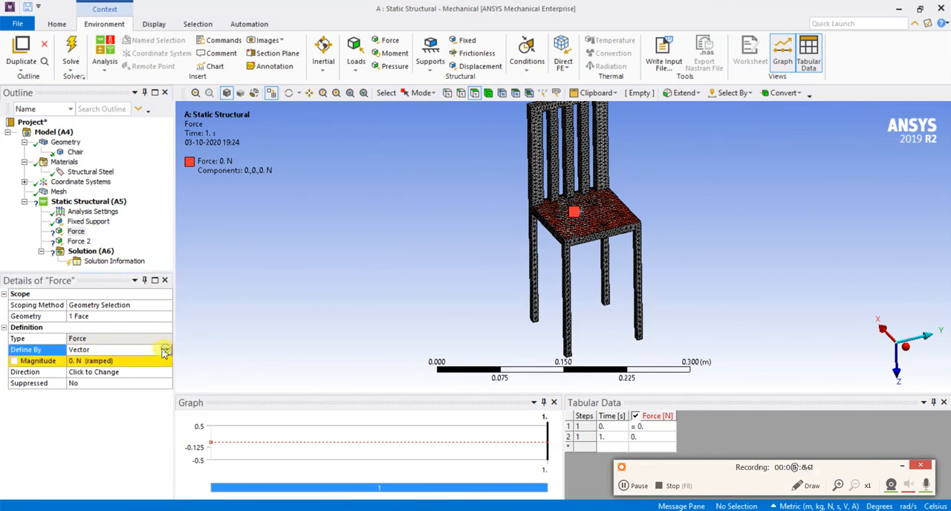
{"action": "left_click", "coordinate": [149, 362]}
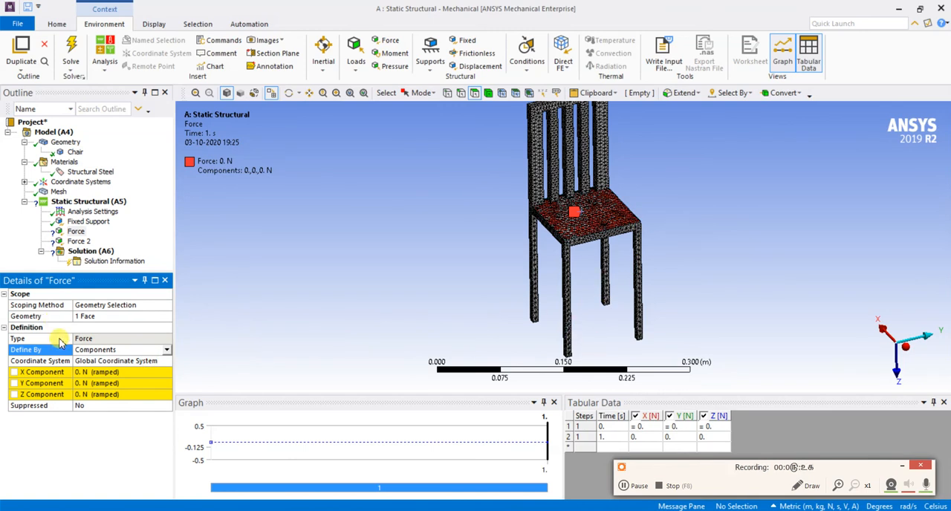
Set the Z component of the seat force to 500 N
{"action": "left_click", "coordinate": [93, 399]}
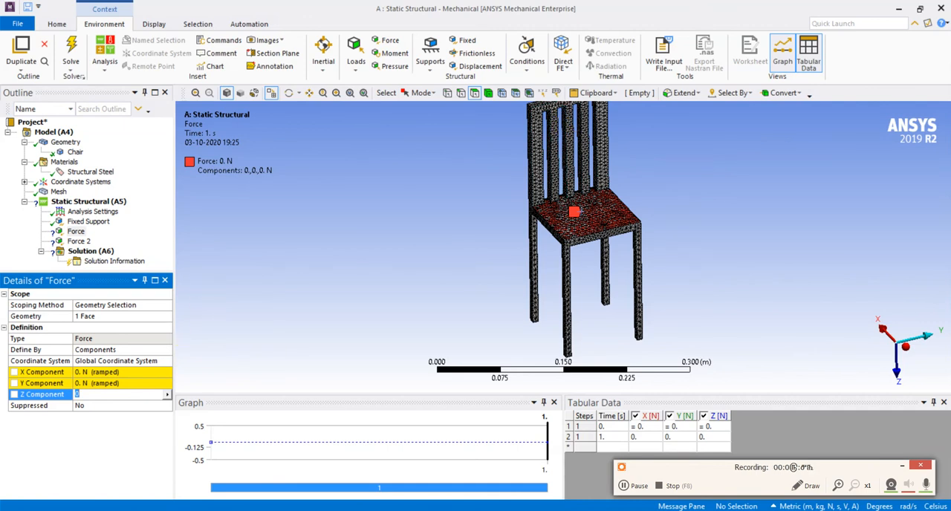
{"action": "type", "text": "0"}
{"action": "key", "text": "Return"}
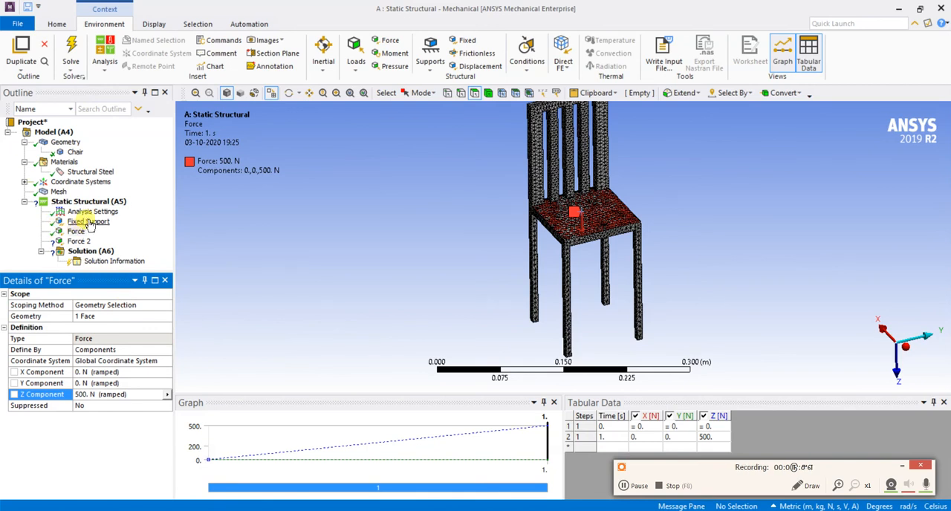
Scope Force 2 to the front face of the chair's slatted backrest
{"action": "left_click", "coordinate": [77, 241]}
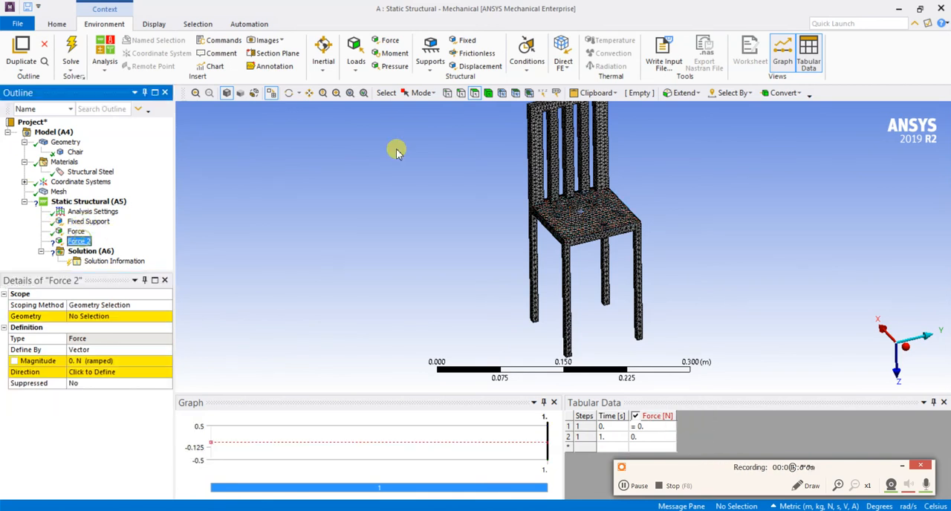
{"action": "left_click", "coordinate": [556, 127]}
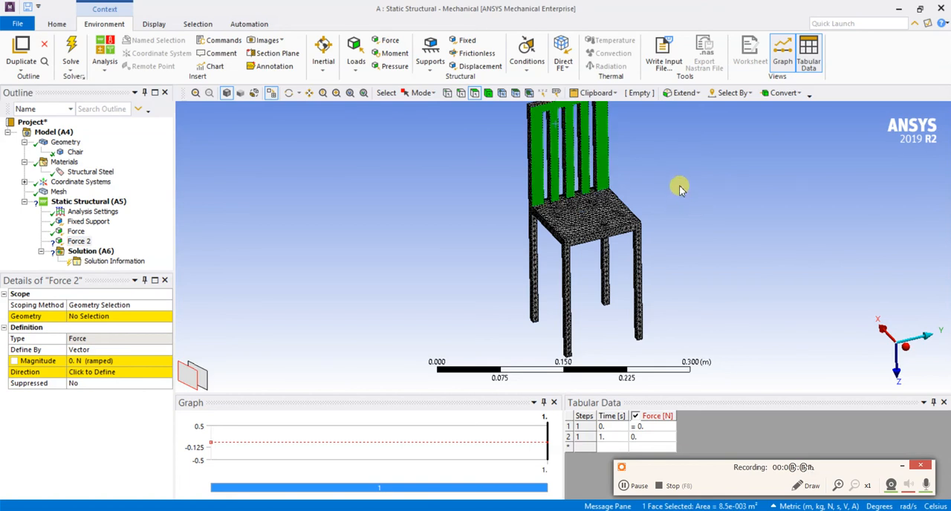
{"action": "left_click", "coordinate": [116, 349]}
{"action": "left_click", "coordinate": [166, 349]}
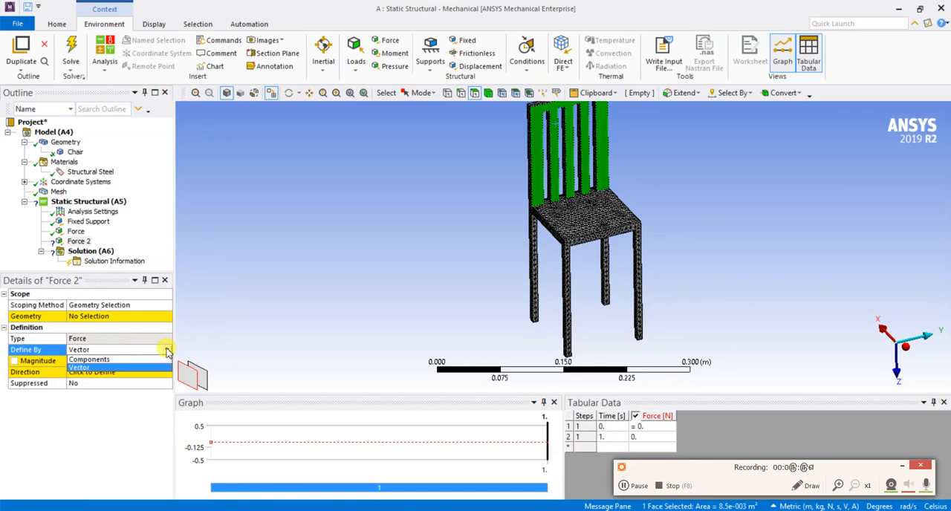
{"action": "left_click", "coordinate": [96, 317]}
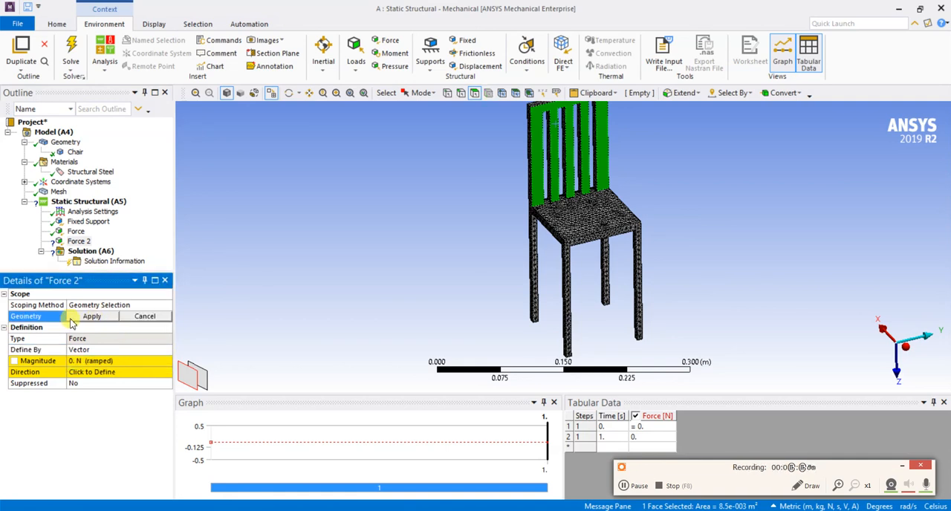
{"action": "left_click", "coordinate": [92, 317]}
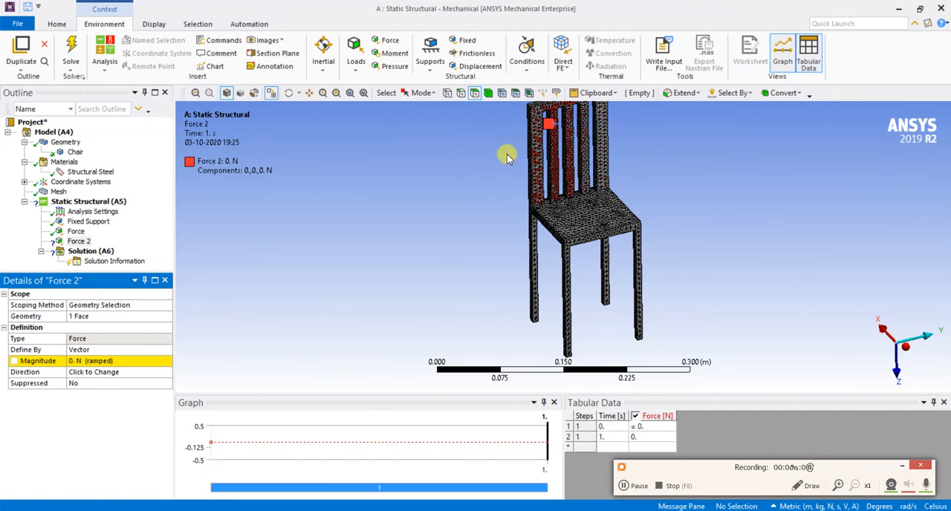
Define the backrest load Force 2 by Components instead of Vector
{"action": "left_click", "coordinate": [37, 350]}
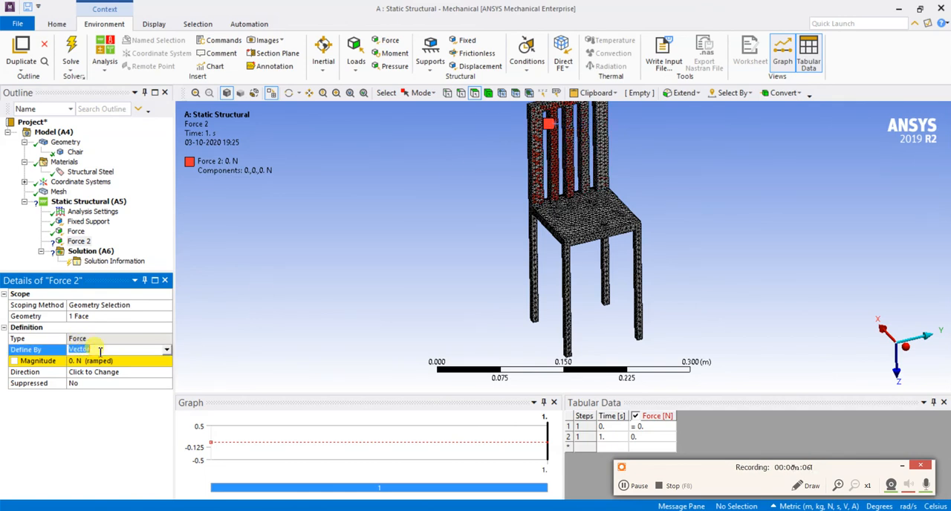
{"action": "left_click", "coordinate": [168, 350]}
{"action": "left_click", "coordinate": [144, 361]}
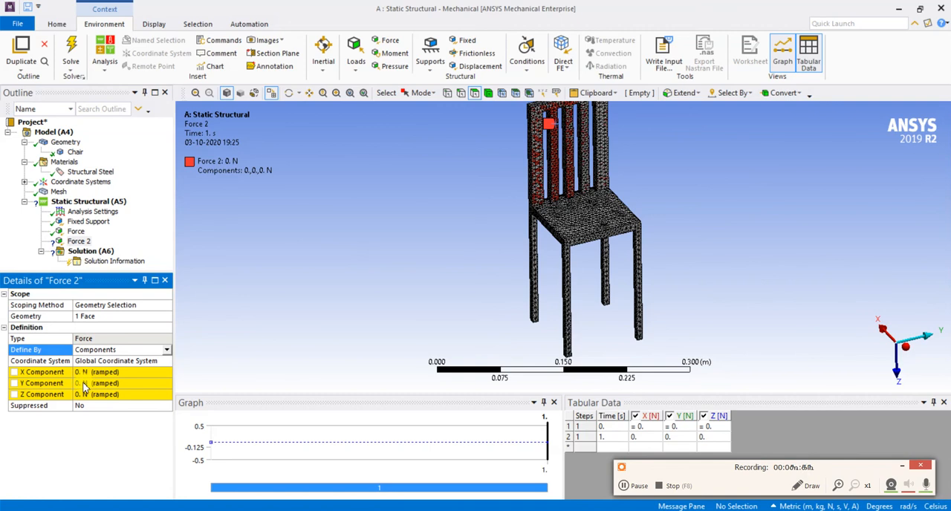
Check the backrest against the global axes and set Force 2's Y component to 200 N
{"action": "left_click_drag", "start_coordinate": [765, 312], "coordinate": [867, 339]}
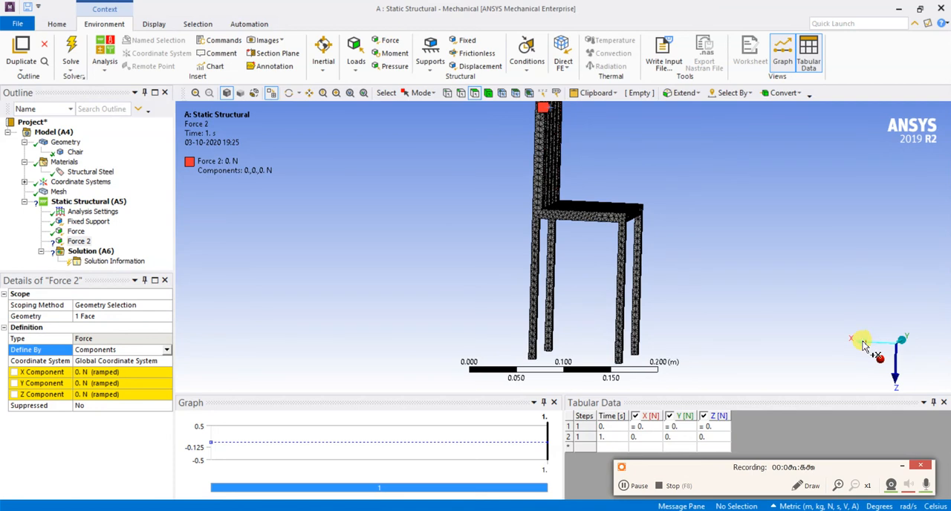
{"action": "mouse_move", "coordinate": [746, 191]}
{"action": "middle_mouse_down"}
{"action": "mouse_move", "coordinate": [680, 187]}
{"action": "mouse_move", "coordinate": [701, 191]}
{"action": "middle_mouse_up"}
{"action": "scroll", "coordinate": [662, 198], "scroll_direction": "down", "scroll_amount": 1}
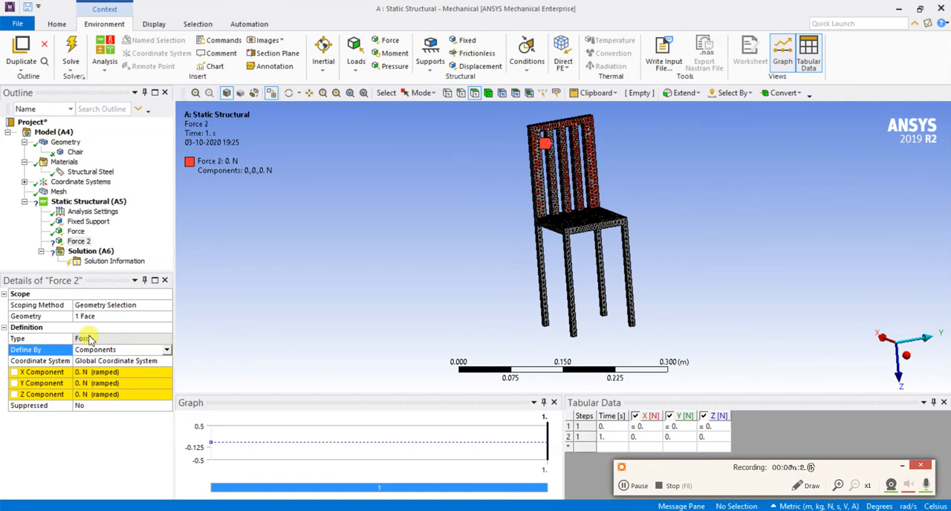
{"action": "left_click", "coordinate": [84, 382]}
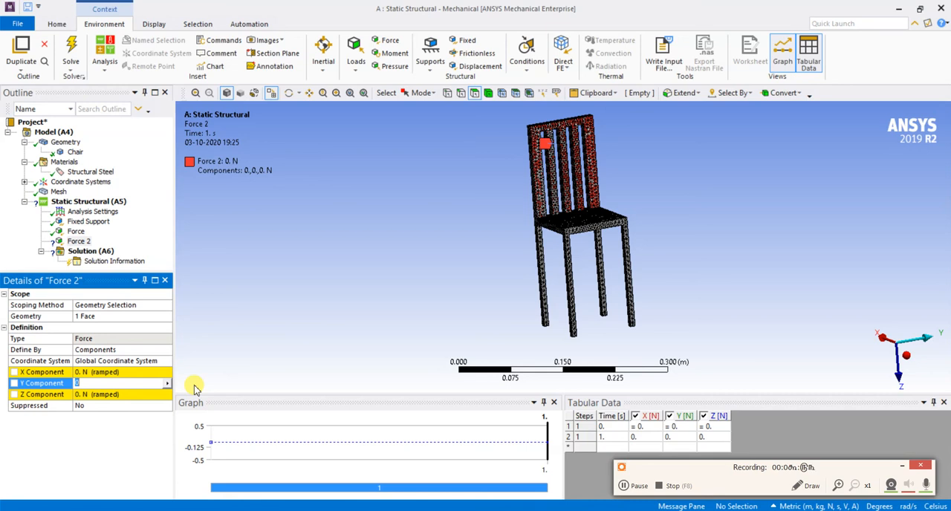
{"action": "key", "text": "Return"}
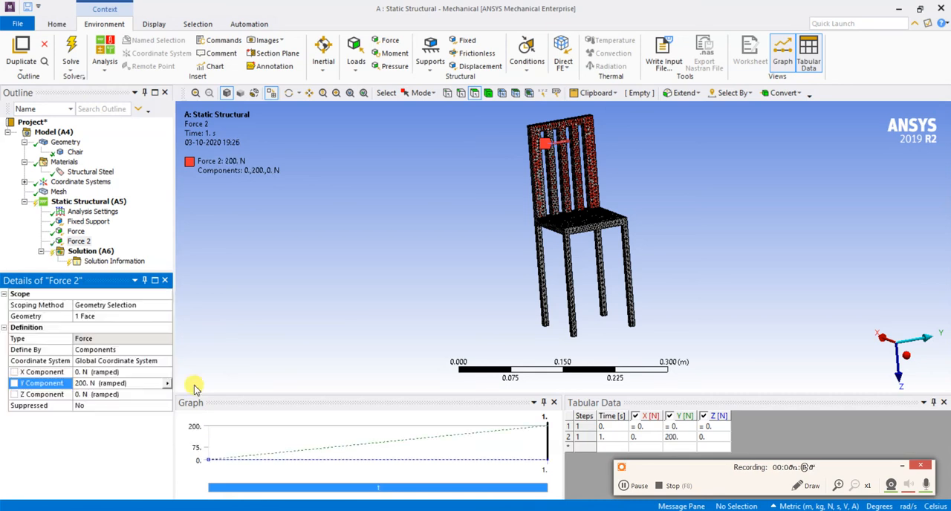
Recheck the force direction on the backrest and reset Force 2's Y component to 0 N
{"action": "mouse_move", "coordinate": [393, 254]}
{"action": "middle_mouse_down"}
{"action": "mouse_move", "coordinate": [454, 240]}
{"action": "mouse_move", "coordinate": [532, 249]}
{"action": "mouse_move", "coordinate": [471, 259]}
{"action": "middle_mouse_up"}
{"action": "left_click", "coordinate": [80, 384]}
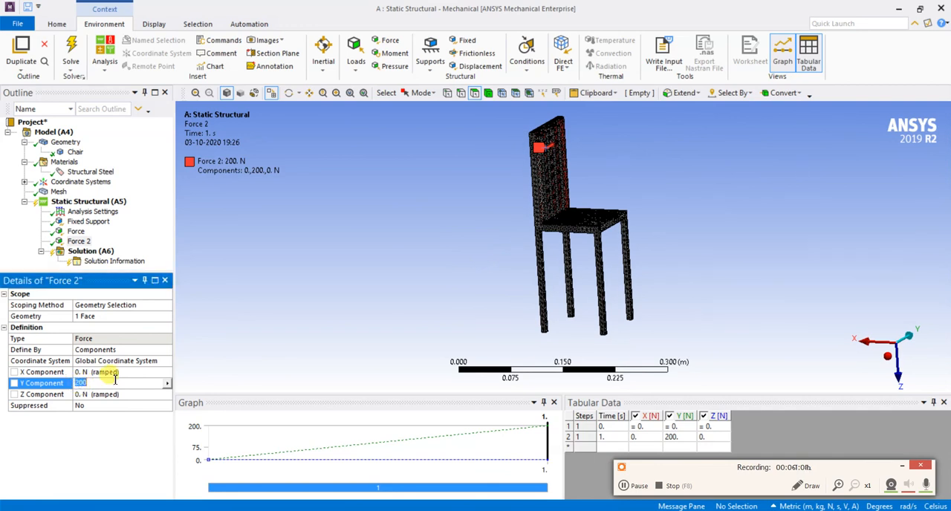
{"action": "type", "text": "0"}
{"action": "key", "text": "Return"}
Set Force 2's X component to 200 N and check the load direction on the backrest
{"action": "left_click", "coordinate": [95, 372]}
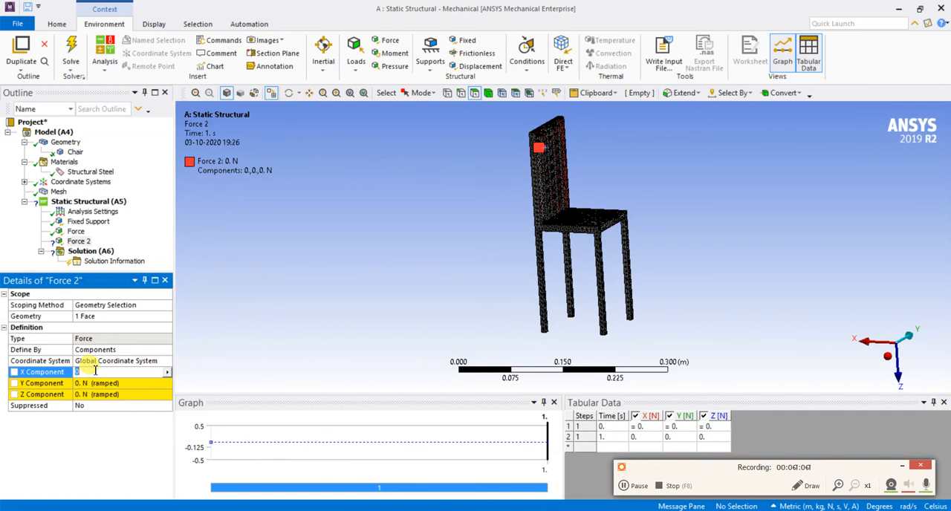
{"action": "type", "text": "200"}
{"action": "key", "text": "Return"}
{"action": "middle_click_drag", "start_coordinate": [456, 336], "coordinate": [516, 329]}
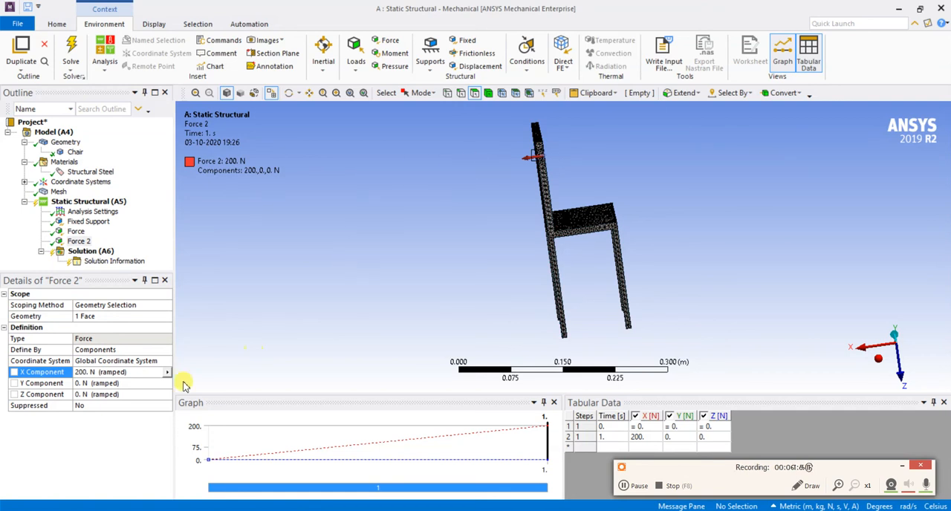
Add a Total Deformation result to the solution
{"action": "right_click", "coordinate": [106, 253]}
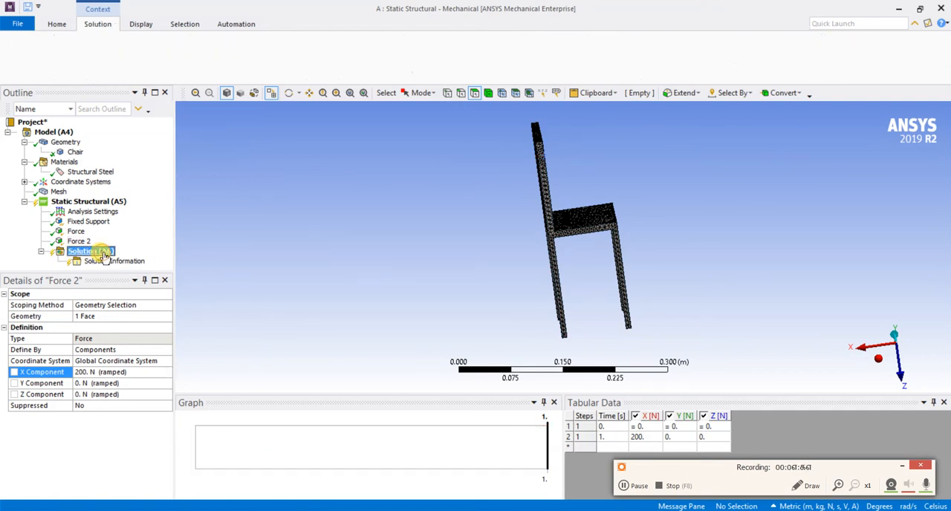
{"action": "mouse_move", "coordinate": [196, 259]}
{"action": "left_click", "coordinate": [359, 263]}
Add an Equivalent (von-Mises) strain result to the solution
{"action": "right_click", "coordinate": [110, 242]}
{"action": "mouse_move", "coordinate": [149, 245]}
{"action": "mouse_move", "coordinate": [282, 260]}
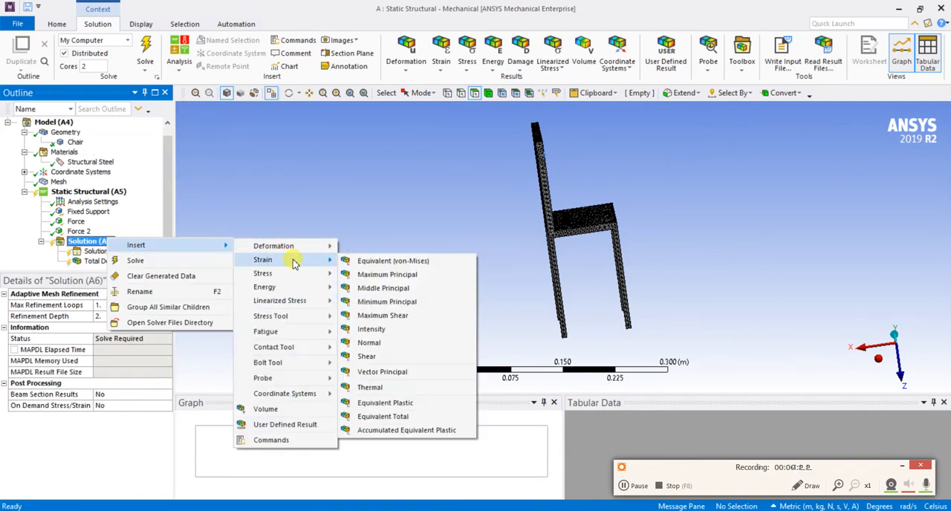
{"action": "left_click", "coordinate": [368, 260]}
Add an Equivalent (von-Mises) stress result to the solution
{"action": "right_click", "coordinate": [89, 232]}
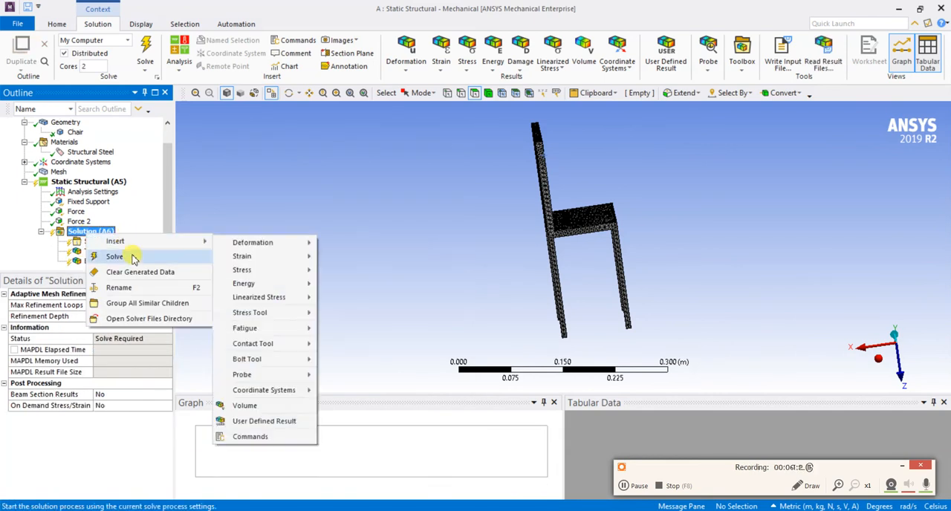
{"action": "mouse_move", "coordinate": [149, 242]}
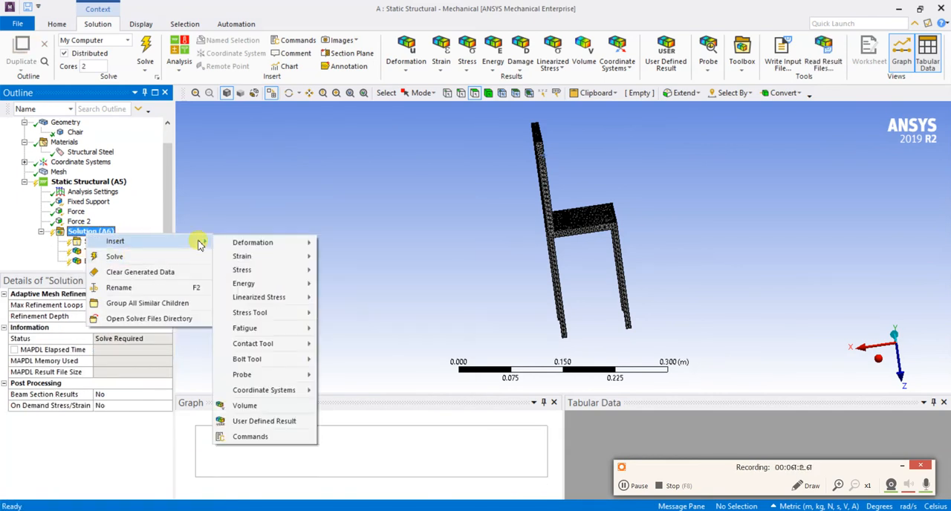
{"action": "mouse_move", "coordinate": [245, 269]}
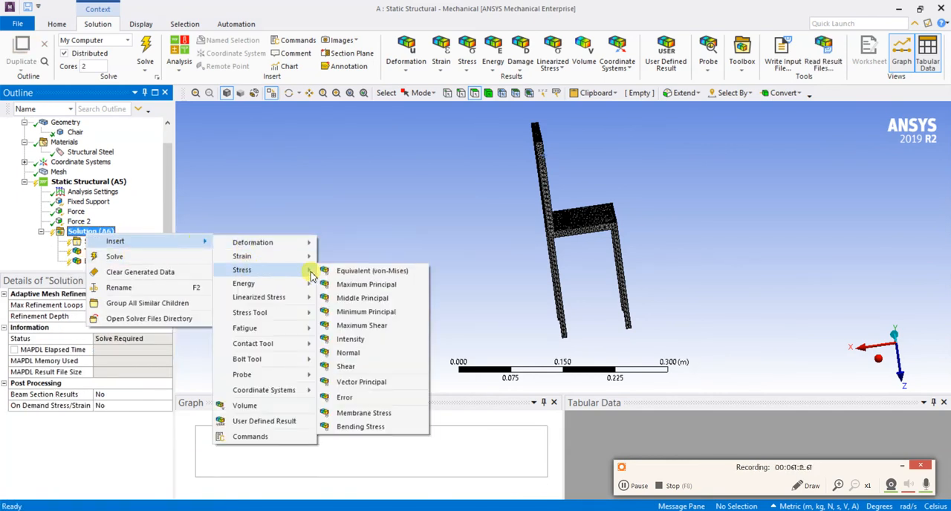
{"action": "left_click", "coordinate": [359, 272]}
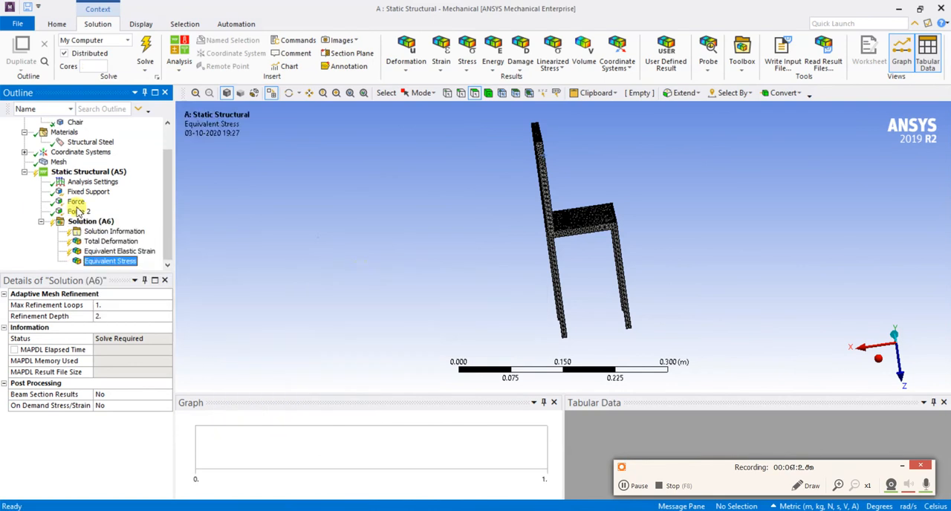
Solve the static structural analysis of the chair
{"action": "right_click", "coordinate": [96, 223]}
{"action": "mouse_move", "coordinate": [141, 225]}
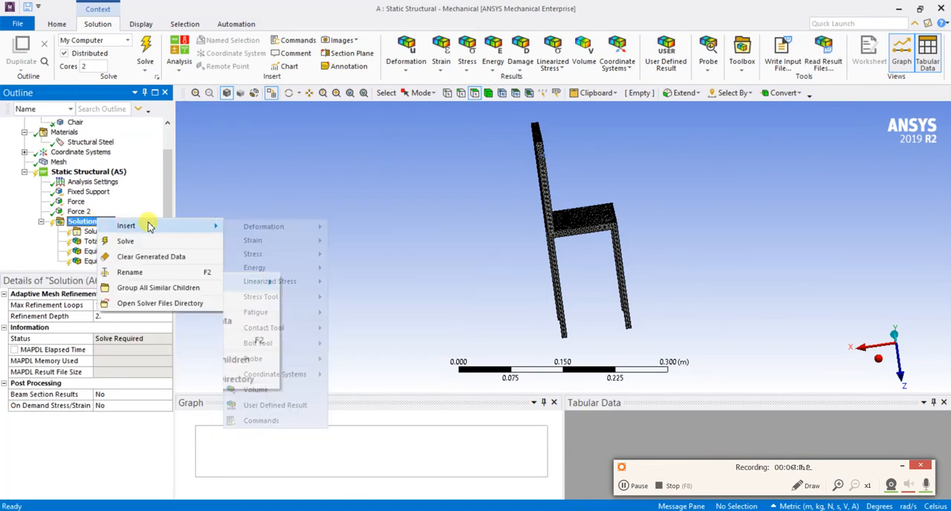
{"action": "mouse_move", "coordinate": [270, 231]}
{"action": "left_click", "coordinate": [135, 241]}
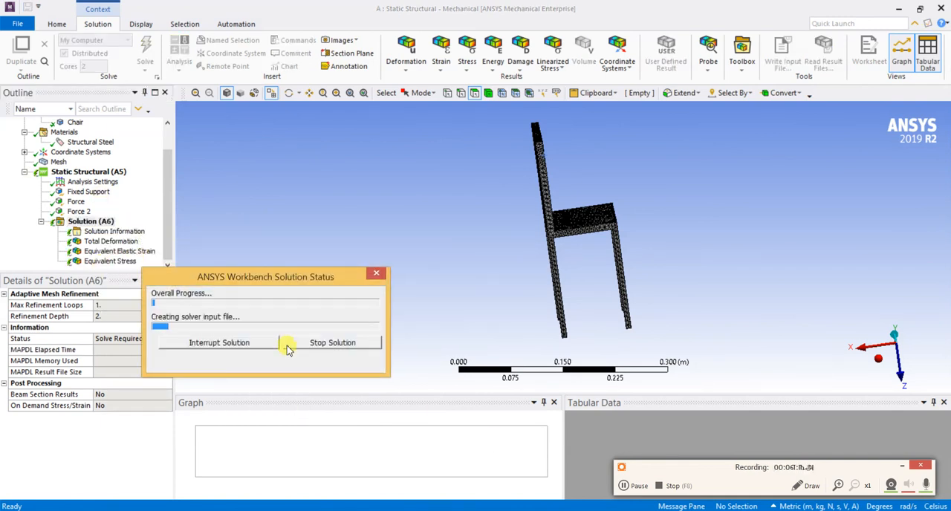
{"action": "left_click", "coordinate": [635, 486]}
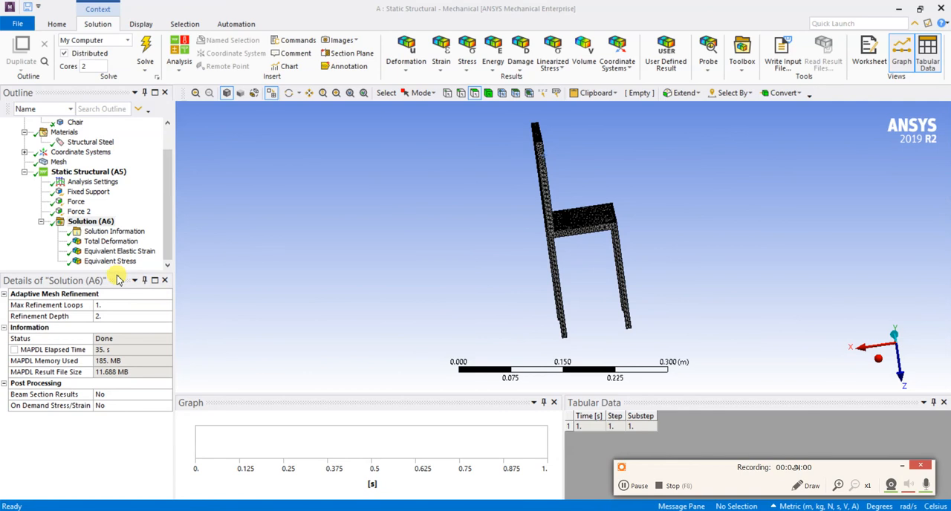
Review the solved Total Deformation, Equivalent Elastic Strain and Equivalent Stress results on the chair
{"action": "left_click", "coordinate": [125, 241]}
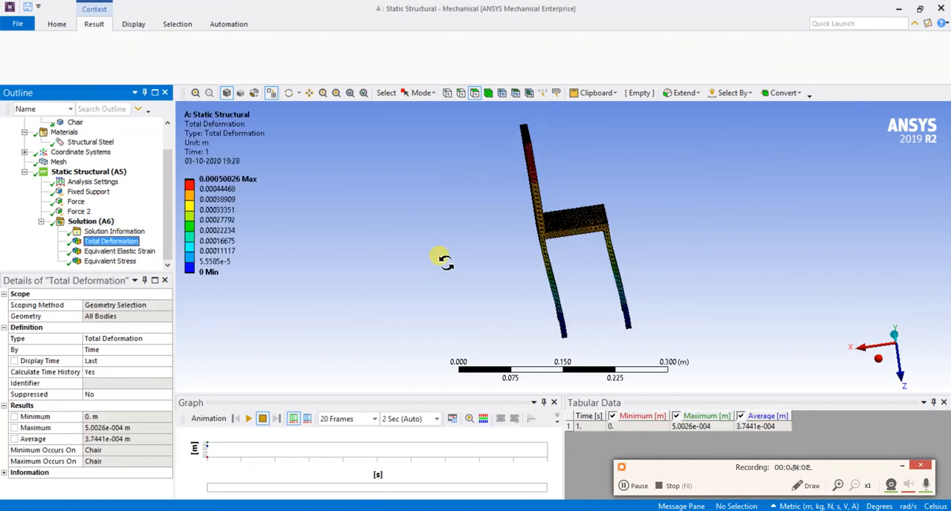
{"action": "left_click_drag", "start_coordinate": [356, 238], "coordinate": [319, 261]}
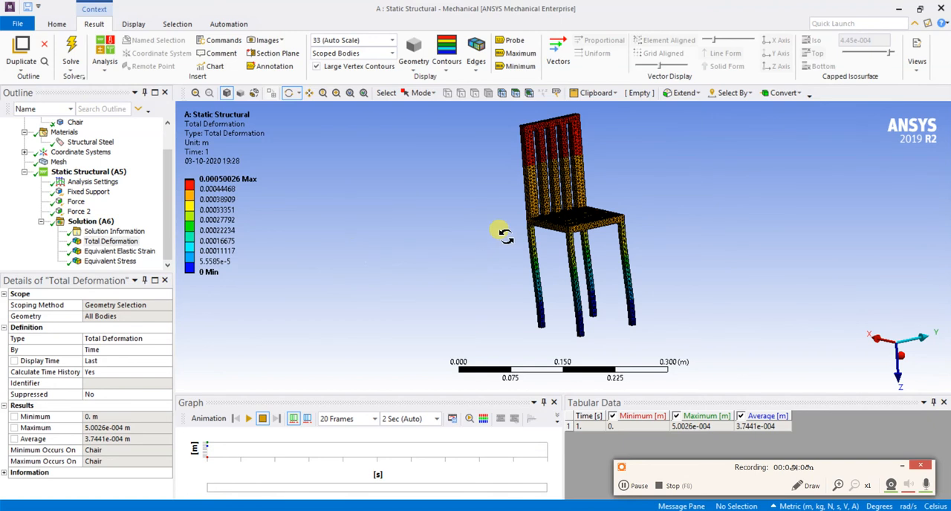
{"action": "left_click", "coordinate": [128, 252]}
{"action": "left_click_drag", "start_coordinate": [382, 263], "coordinate": [432, 257]}
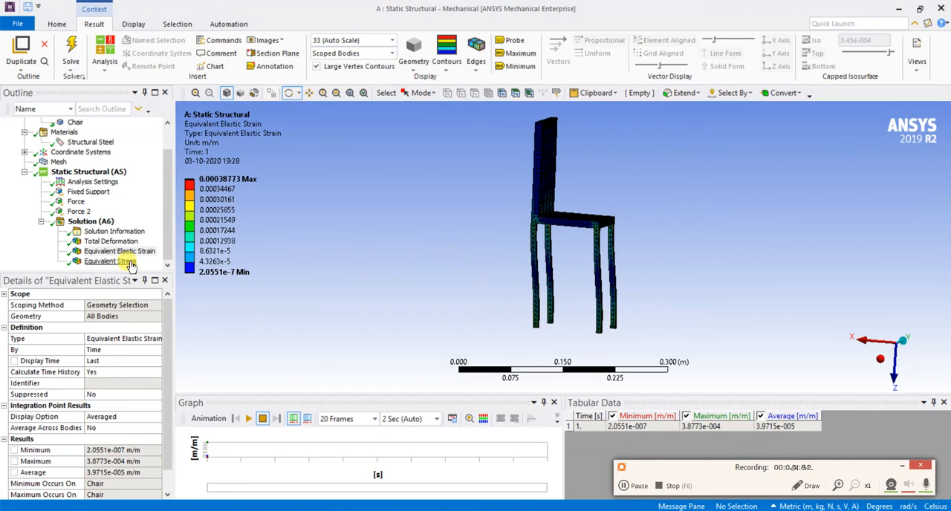
{"action": "left_click", "coordinate": [110, 261]}
{"action": "left_click", "coordinate": [131, 253]}
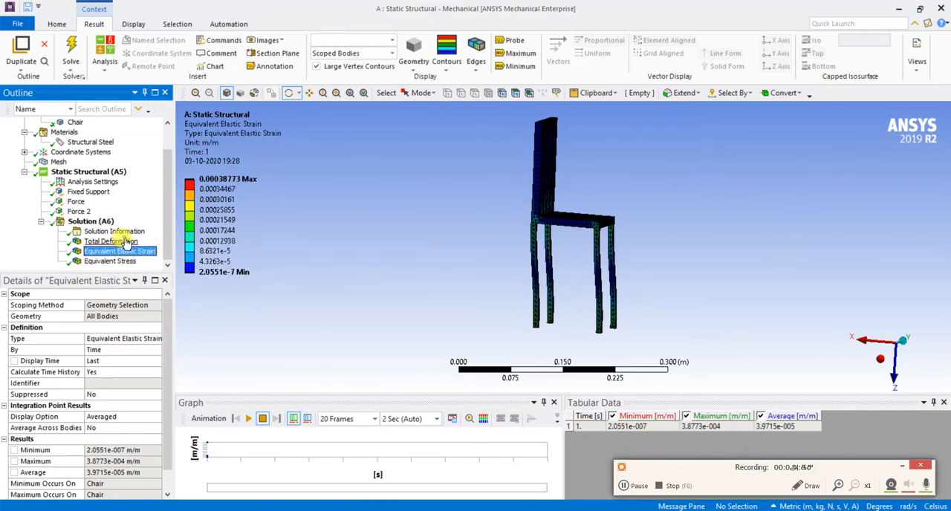
Show the Total Deformation result at 1.0 (True Scale) instead of the automatic deformation scale
{"action": "left_click", "coordinate": [111, 241]}
{"action": "left_click", "coordinate": [392, 42]}
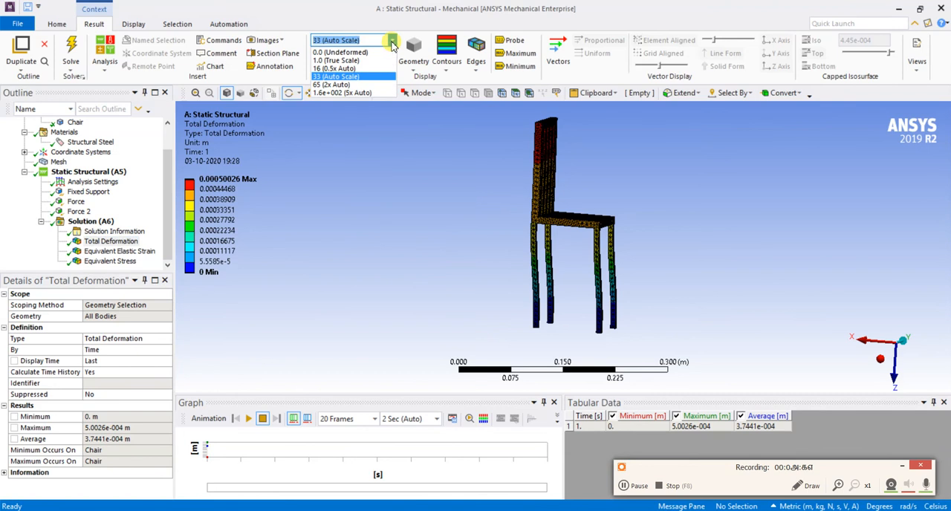
{"action": "left_click", "coordinate": [340, 62]}
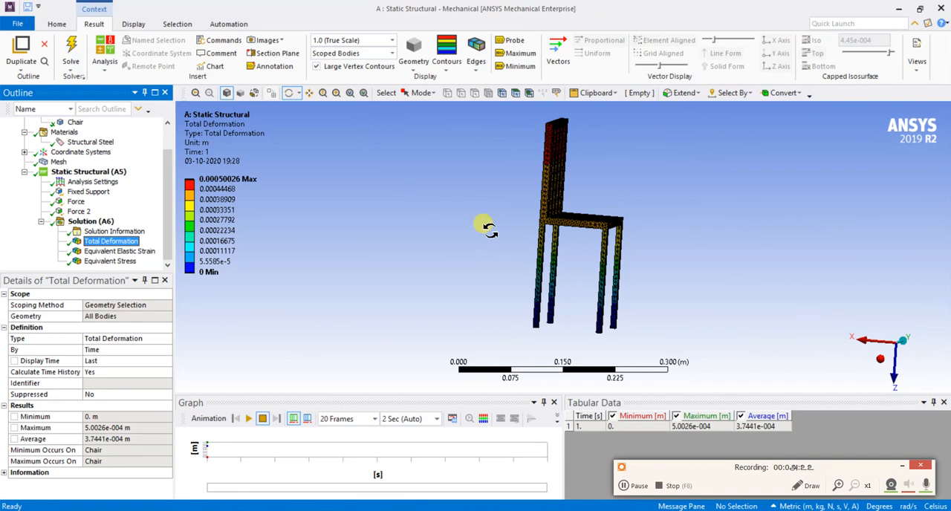
Compare the elastic strain and stress contours at true scale and return to the Total Deformation result
{"action": "left_click_drag", "start_coordinate": [505, 250], "coordinate": [446, 255]}
{"action": "left_click", "coordinate": [101, 252]}
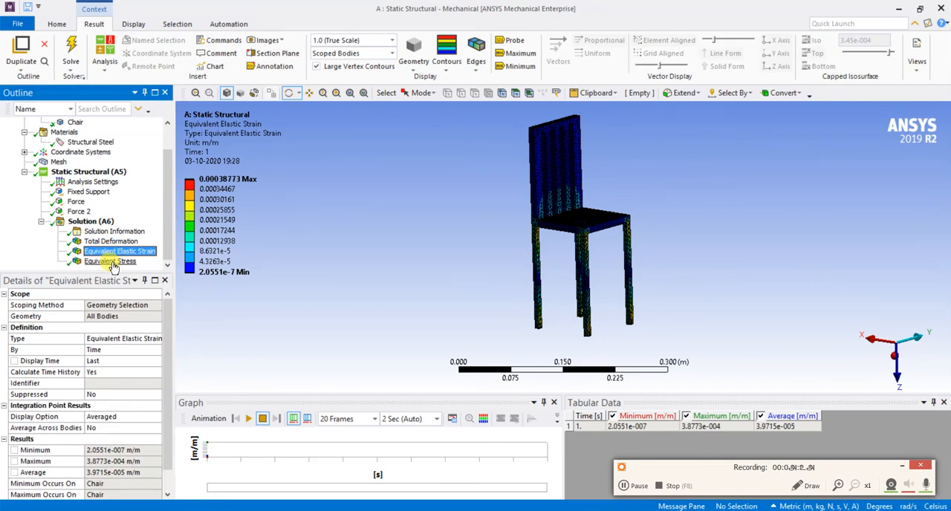
{"action": "left_click", "coordinate": [111, 262]}
{"action": "left_click", "coordinate": [120, 252]}
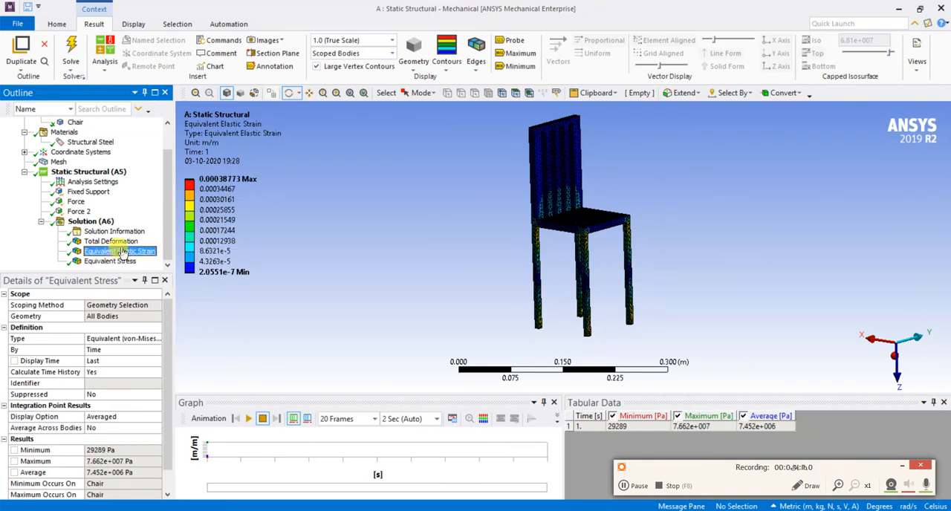
{"action": "left_click", "coordinate": [111, 242]}
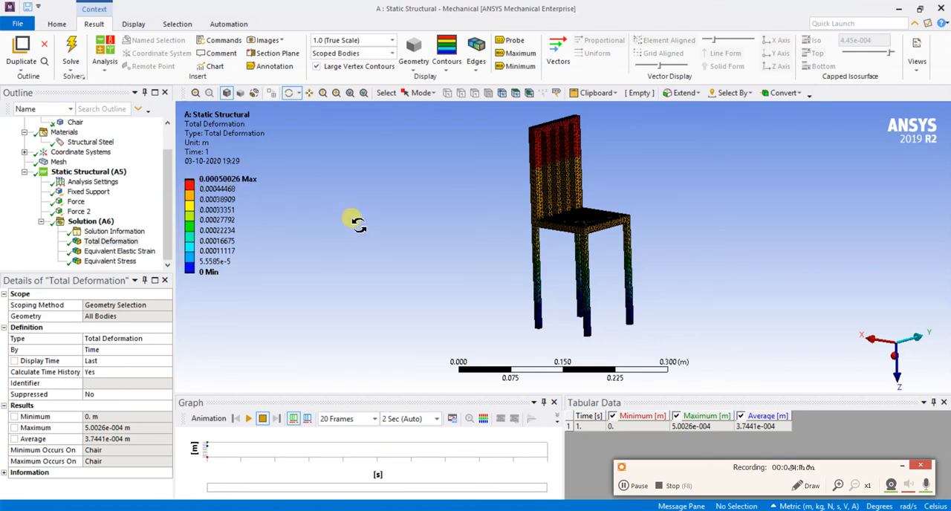
Switch to the Windows Calculator to convert the maximum deformation to millimetres, and close it when done
{"action": "key", "text": "super+r"}
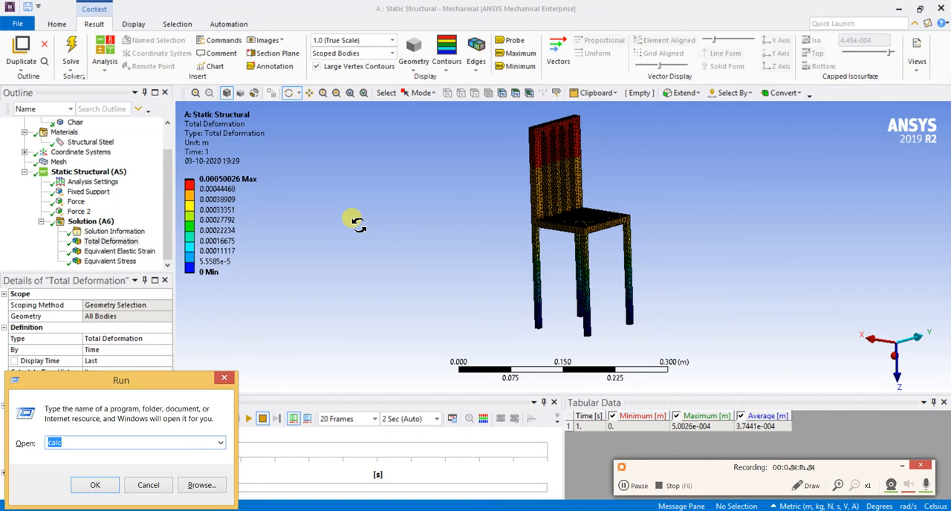
{"action": "key", "text": "Return"}
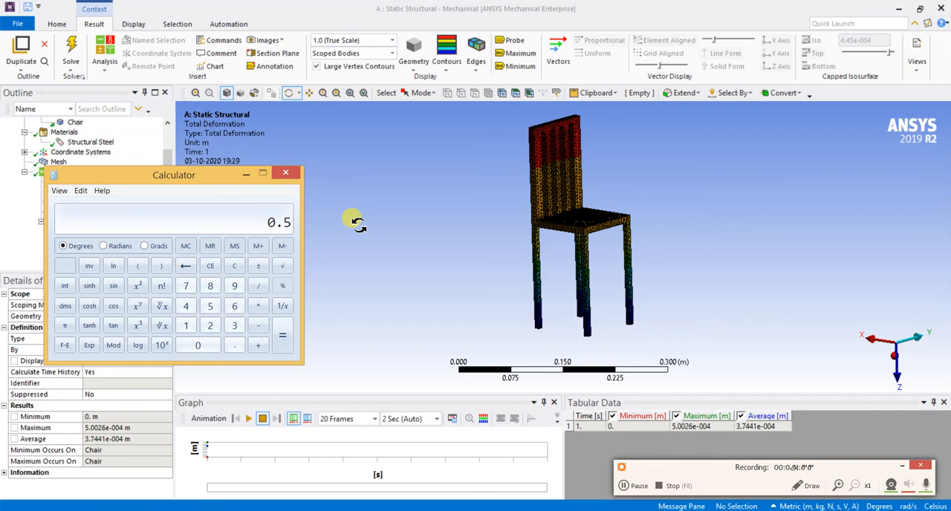
{"action": "left_click", "coordinate": [281, 174]}
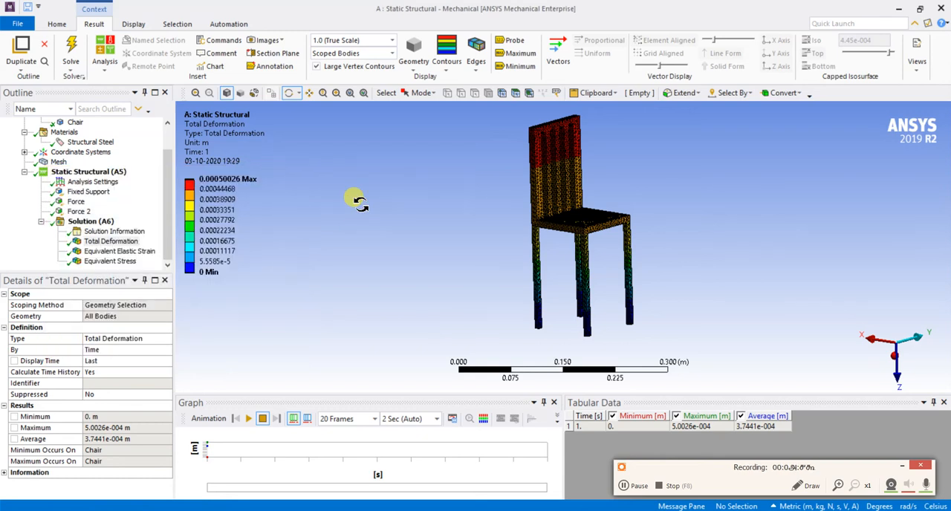
Inspect the Equivalent Elastic Strain legend and display the Equivalent Stress result
{"action": "mouse_move", "coordinate": [350, 296]}
{"action": "left_mouse_down"}
{"action": "mouse_move", "coordinate": [367, 291]}
{"action": "mouse_move", "coordinate": [395, 254]}
{"action": "mouse_move", "coordinate": [427, 251]}
{"action": "mouse_move", "coordinate": [378, 302]}
{"action": "mouse_move", "coordinate": [347, 263]}
{"action": "mouse_move", "coordinate": [336, 283]}
{"action": "mouse_move", "coordinate": [374, 287]}
{"action": "mouse_move", "coordinate": [360, 282]}
{"action": "left_mouse_up"}
{"action": "left_click", "coordinate": [119, 251]}
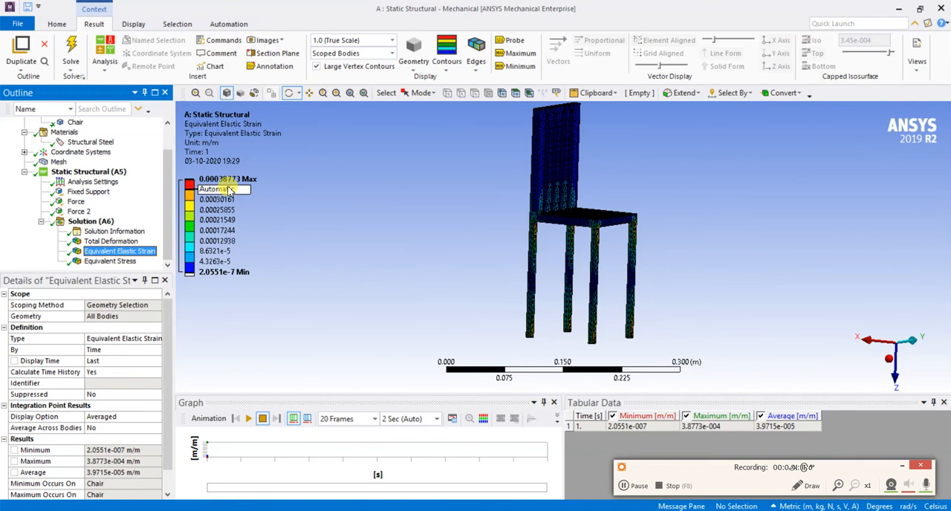
{"action": "left_click", "coordinate": [128, 262]}
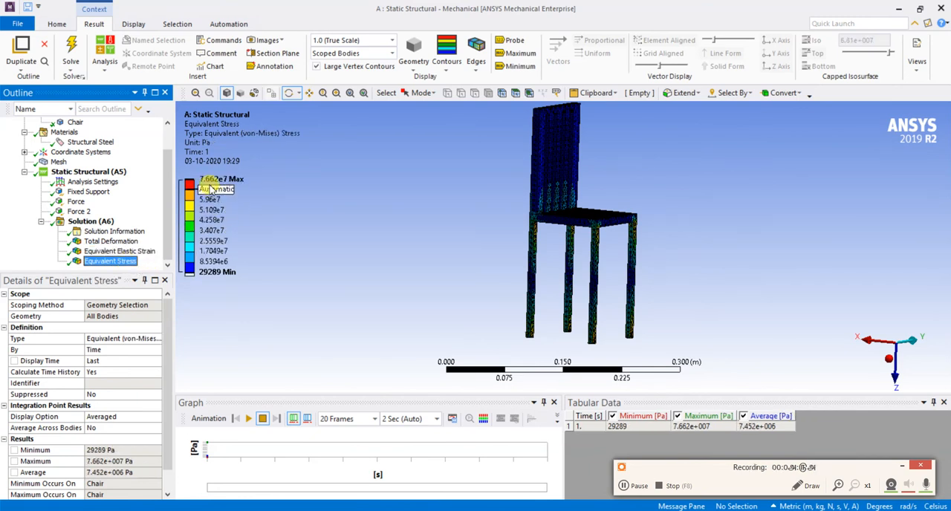
Examine the equivalent stress distribution on the chair's legs, seat joints and backrest slats, including from below
{"action": "left_click", "coordinate": [431, 260]}
{"action": "left_click_drag", "start_coordinate": [435, 262], "coordinate": [621, 304]}
{"action": "left_click_drag", "start_coordinate": [684, 333], "coordinate": [548, 291]}
{"action": "scroll", "coordinate": [545, 278], "scroll_direction": "up", "scroll_amount": 3}
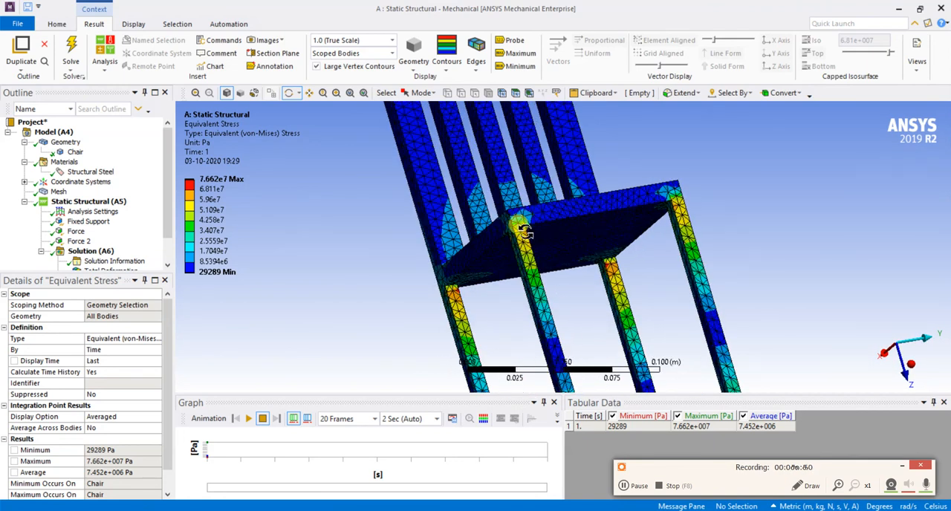
{"action": "scroll", "coordinate": [650, 256], "scroll_direction": "down", "scroll_amount": 4}
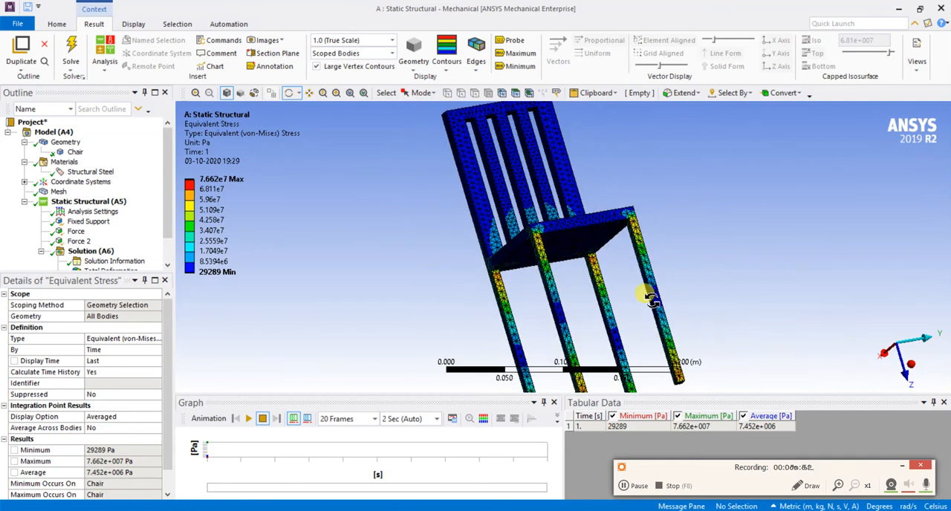
{"action": "left_click_drag", "start_coordinate": [652, 359], "coordinate": [660, 322]}
{"action": "scroll", "coordinate": [659, 334], "scroll_direction": "up", "scroll_amount": 4}
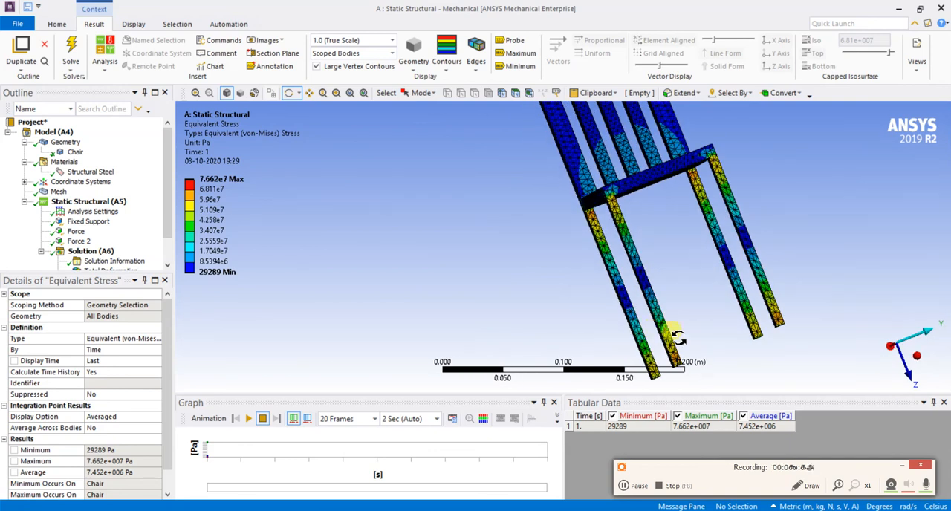
{"action": "scroll", "coordinate": [695, 304], "scroll_direction": "down", "scroll_amount": 3}
{"action": "scroll", "coordinate": [538, 259], "scroll_direction": "down", "scroll_amount": 3}
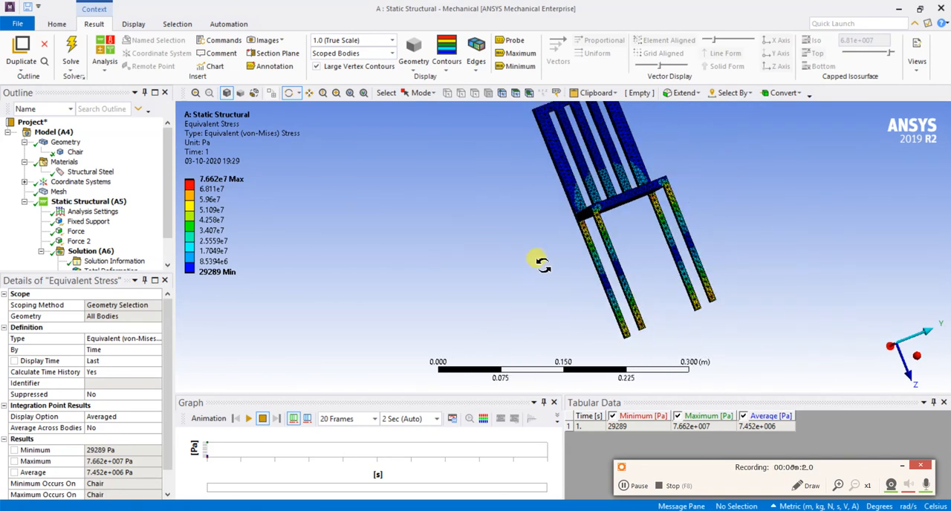
{"action": "left_click_drag", "start_coordinate": [533, 240], "coordinate": [643, 259]}
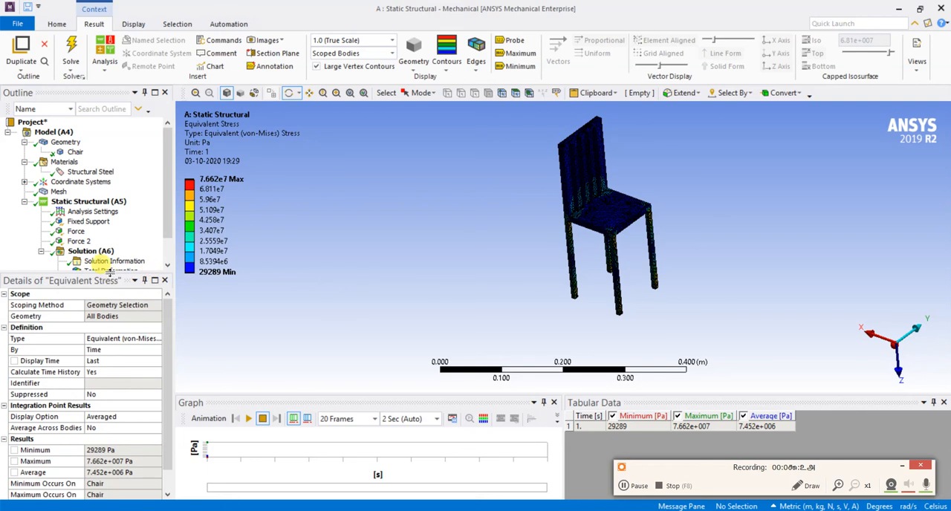
Enlarge the outline area to list every result and compare deformation, strain and stress, ending on Equivalent Stress
{"action": "left_click_drag", "start_coordinate": [110, 281], "coordinate": [108, 314]}
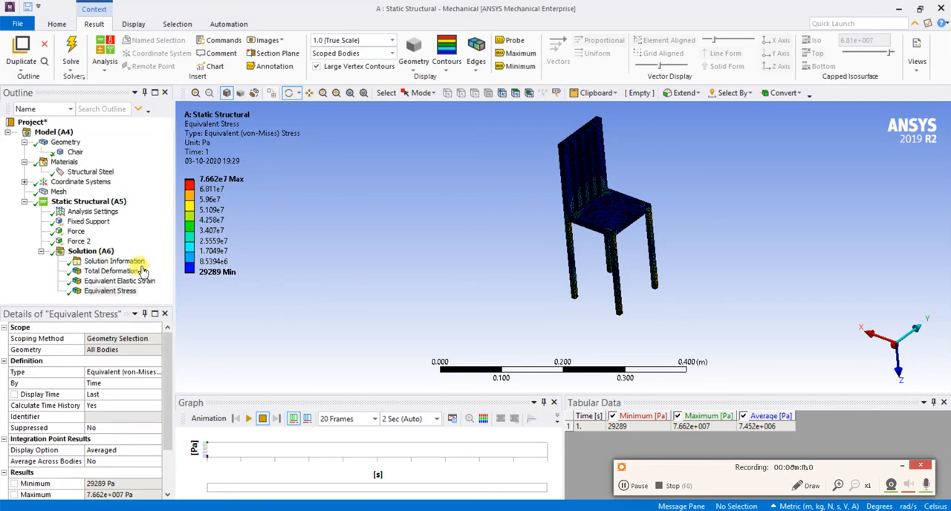
{"action": "left_click", "coordinate": [119, 281]}
{"action": "left_click", "coordinate": [112, 272]}
{"action": "left_click", "coordinate": [113, 290]}
{"action": "left_click", "coordinate": [113, 283]}
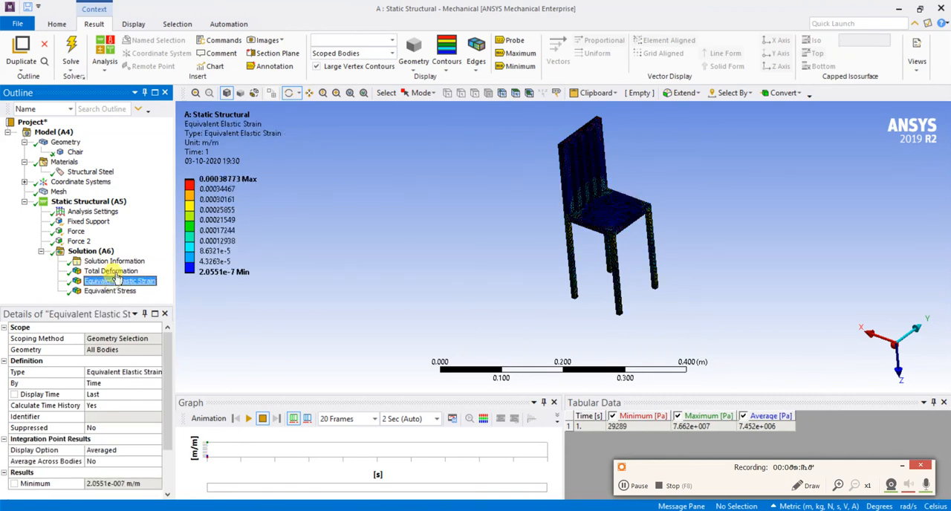
{"action": "left_click", "coordinate": [116, 273]}
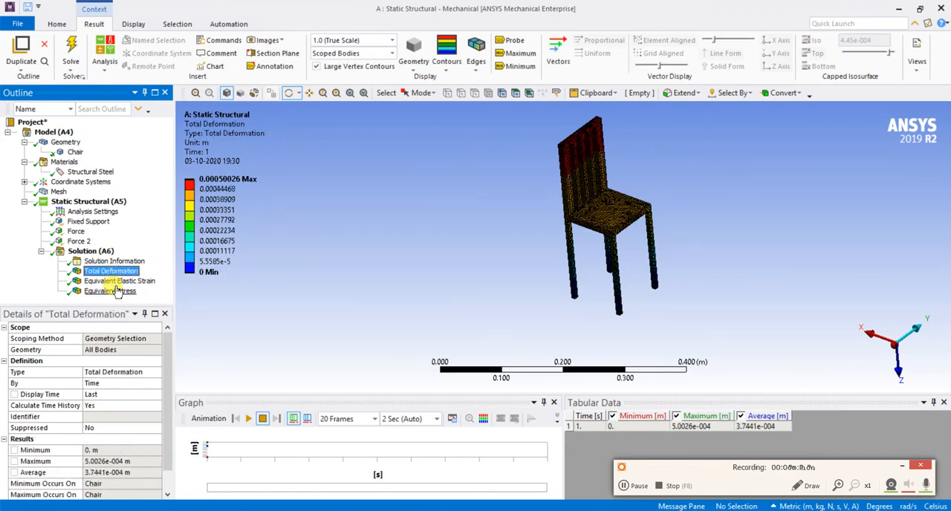
{"action": "left_click", "coordinate": [137, 282]}
{"action": "left_click", "coordinate": [119, 291]}
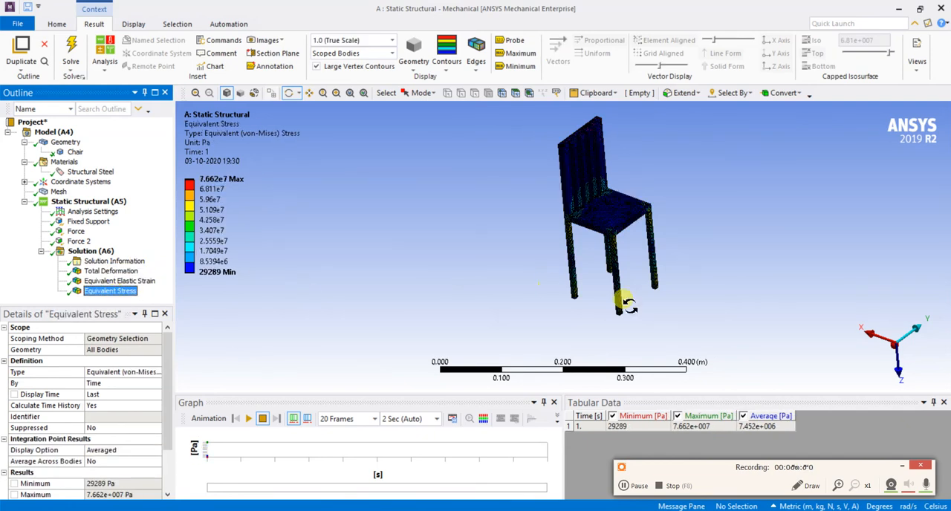
{"action": "left_click_drag", "start_coordinate": [610, 263], "coordinate": [603, 269]}
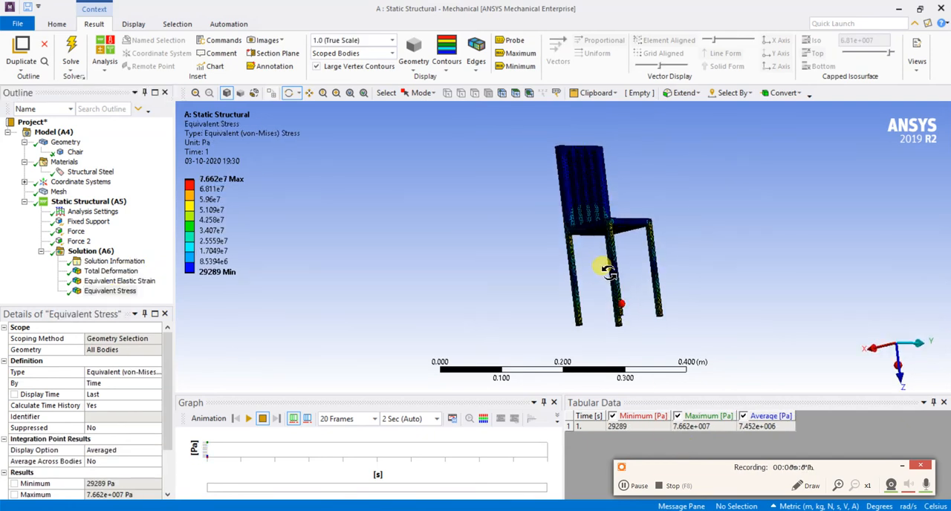
Exaggerate the stress result's displayed deformation with Auto Scale and with 5x Auto, and inspect the bent legs from the side
{"action": "left_click", "coordinate": [393, 41]}
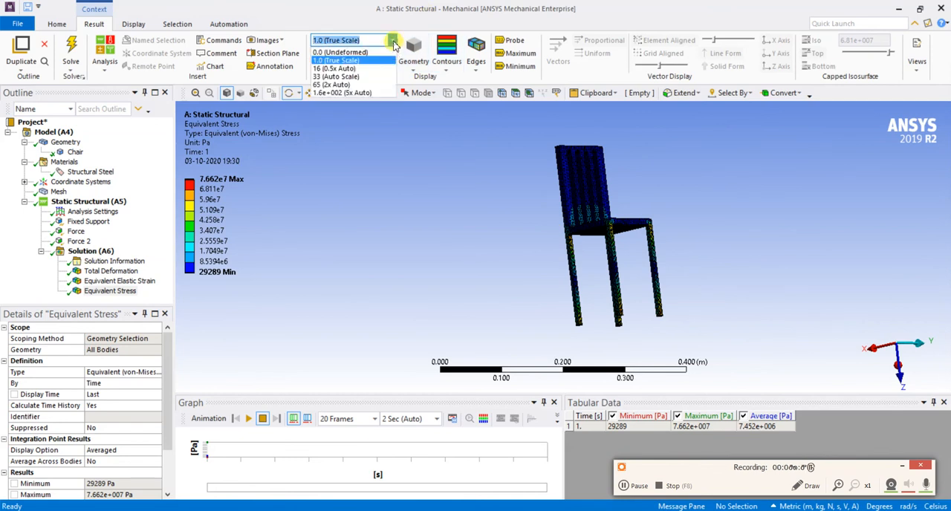
{"action": "left_click", "coordinate": [332, 77]}
{"action": "left_click", "coordinate": [361, 41]}
{"action": "left_click", "coordinate": [370, 95]}
{"action": "left_click_drag", "start_coordinate": [453, 215], "coordinate": [531, 199]}
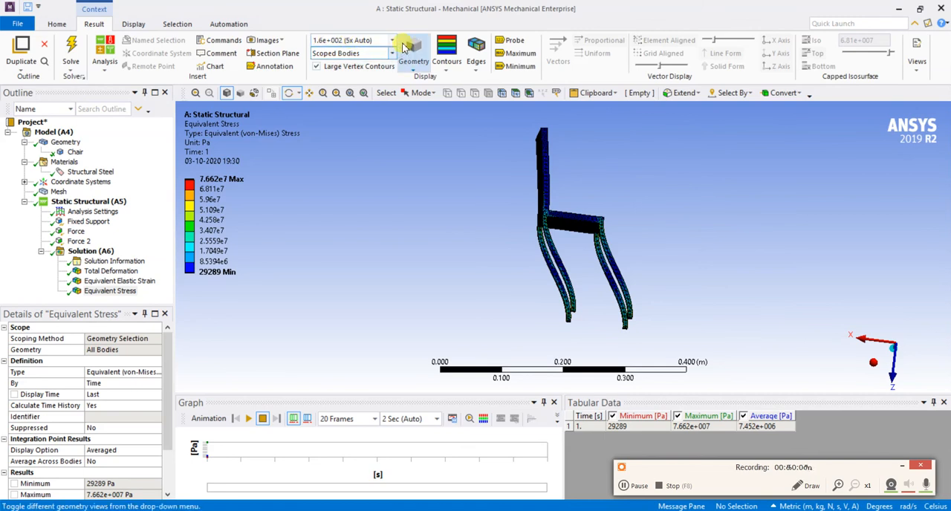
Return the deformation display to 1.0 (True Scale) and examine the stress contours on the chair's seat, backrest and legs
{"action": "left_click", "coordinate": [349, 41]}
{"action": "left_click", "coordinate": [354, 62]}
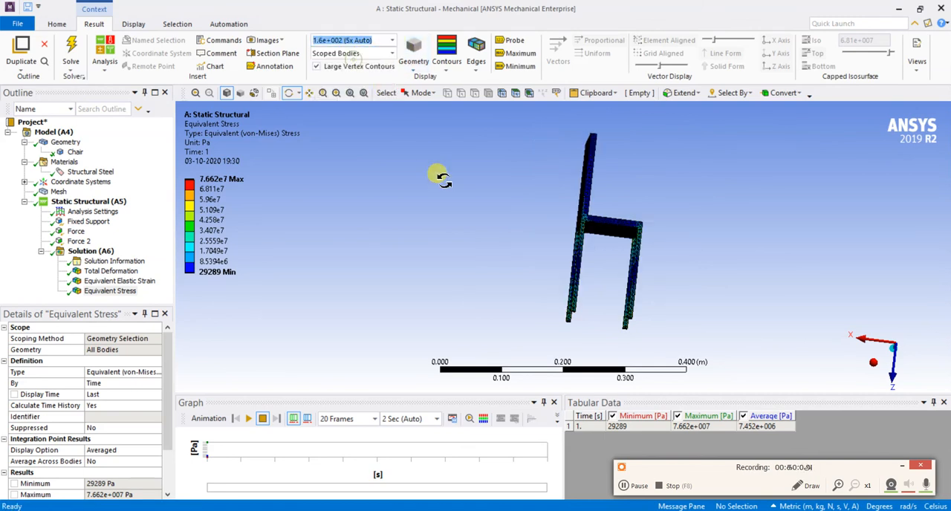
{"action": "left_click_drag", "start_coordinate": [474, 196], "coordinate": [571, 251]}
{"action": "left_click_drag", "start_coordinate": [516, 219], "coordinate": [501, 269]}
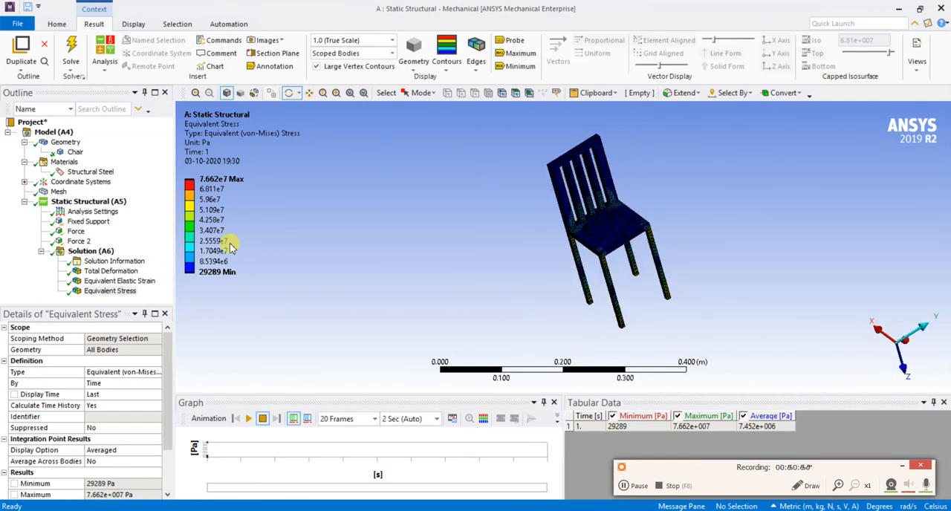
{"action": "left_click_drag", "start_coordinate": [548, 269], "coordinate": [446, 223]}
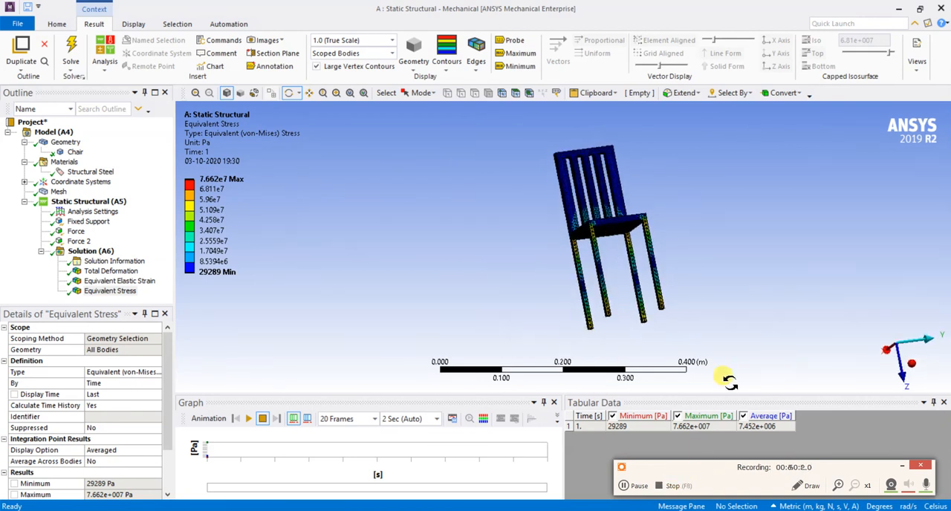
{"action": "scroll", "coordinate": [454, 243], "scroll_direction": "down", "scroll_amount": 1}
{"action": "left_click_drag", "start_coordinate": [499, 239], "coordinate": [540, 255]}
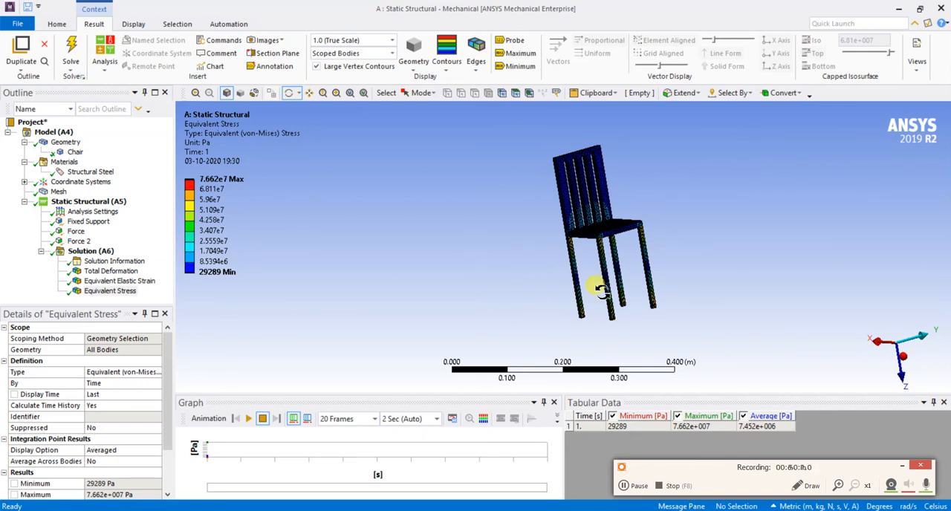
{"action": "scroll", "coordinate": [646, 292], "scroll_direction": "up", "scroll_amount": 2}
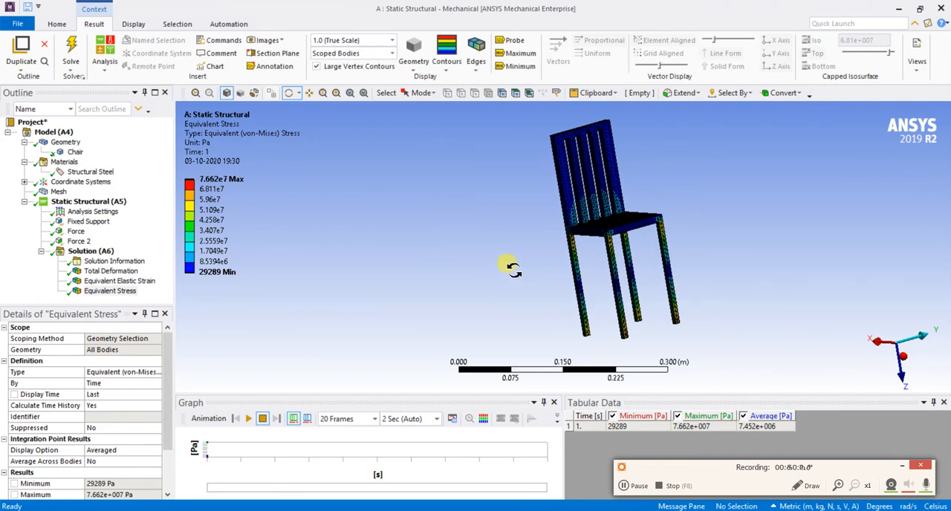
{"action": "scroll", "coordinate": [512, 269], "scroll_direction": "down", "scroll_amount": 2}
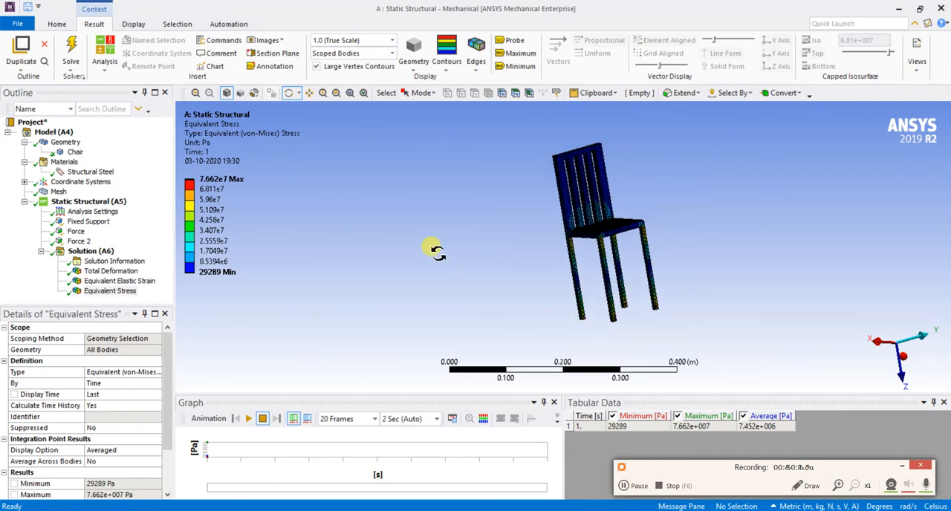